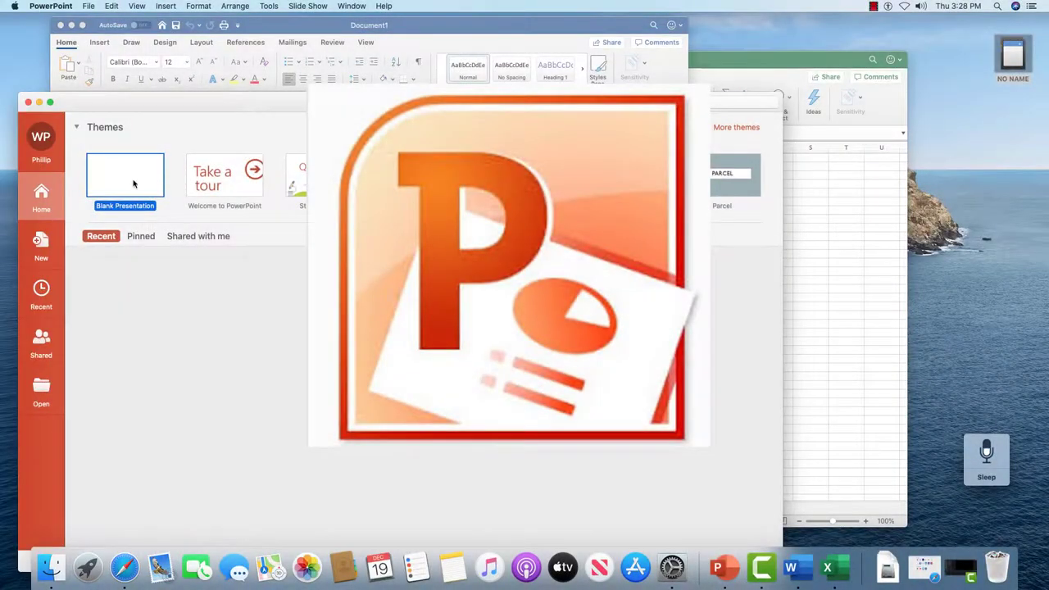
Create a blank PowerPoint presentation and place the cursor in the empty title placeholder.
{"action": "left_click", "coordinate": [133, 183]}
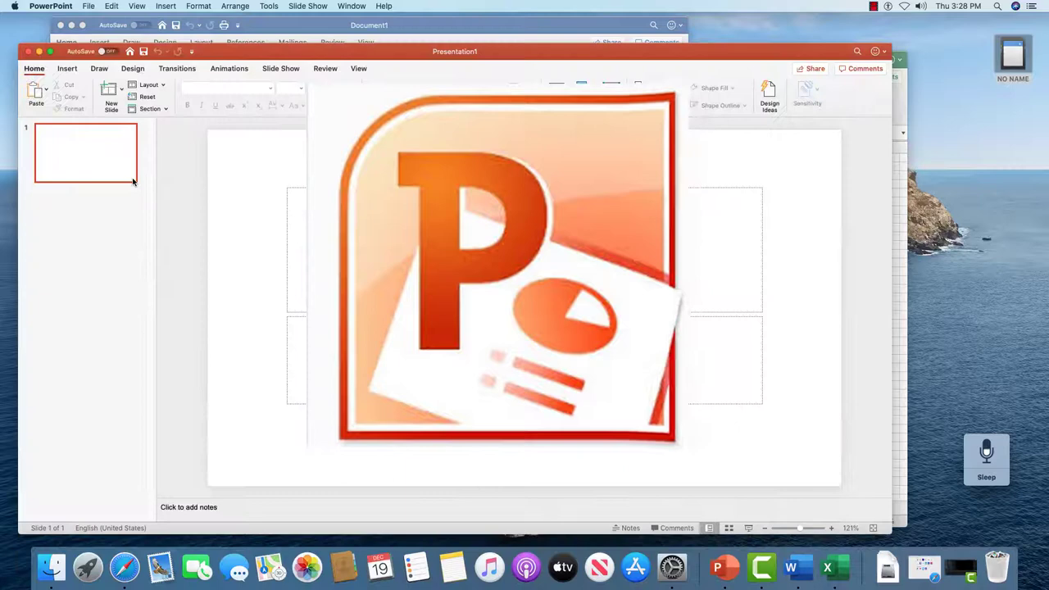
{"action": "left_click", "coordinate": [390, 282]}
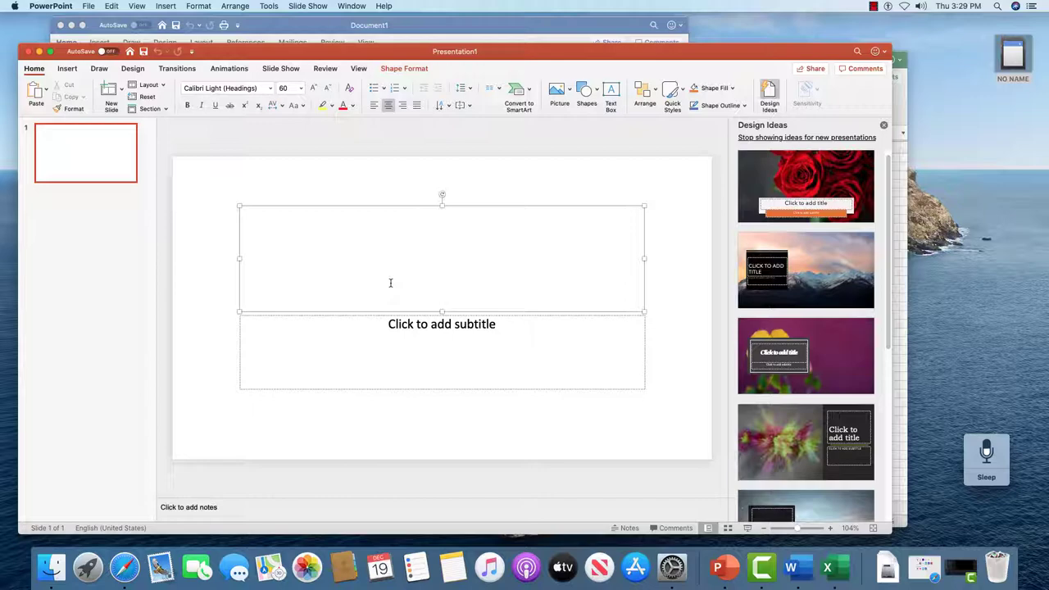
Launch Excel with a blank Book1 workbook, select cells A1 and A2, and begin renaming Sheet1.
{"action": "left_click", "coordinate": [827, 567]}
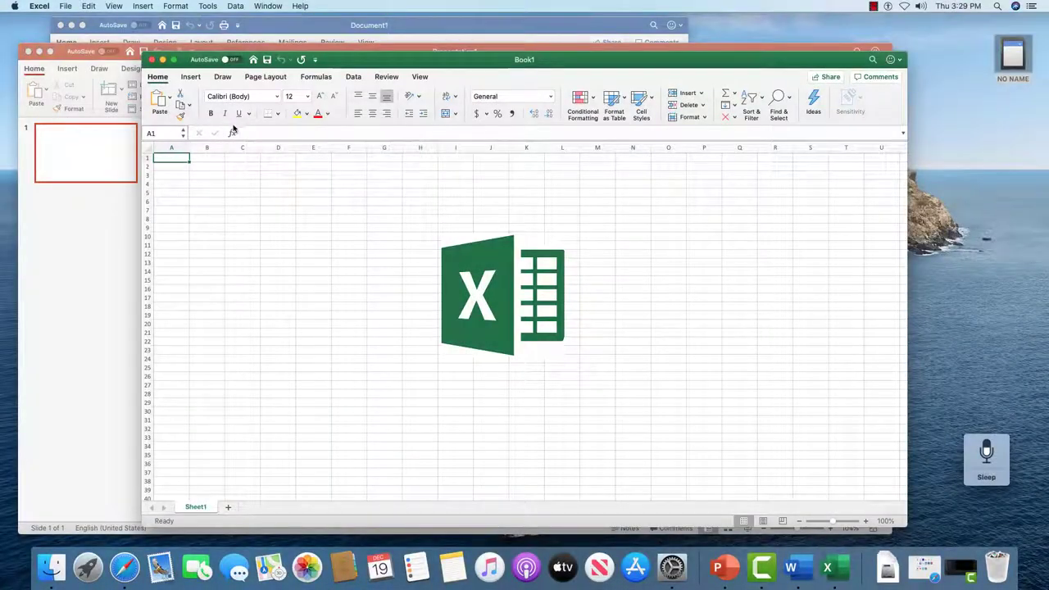
{"action": "double_click", "coordinate": [180, 159]}
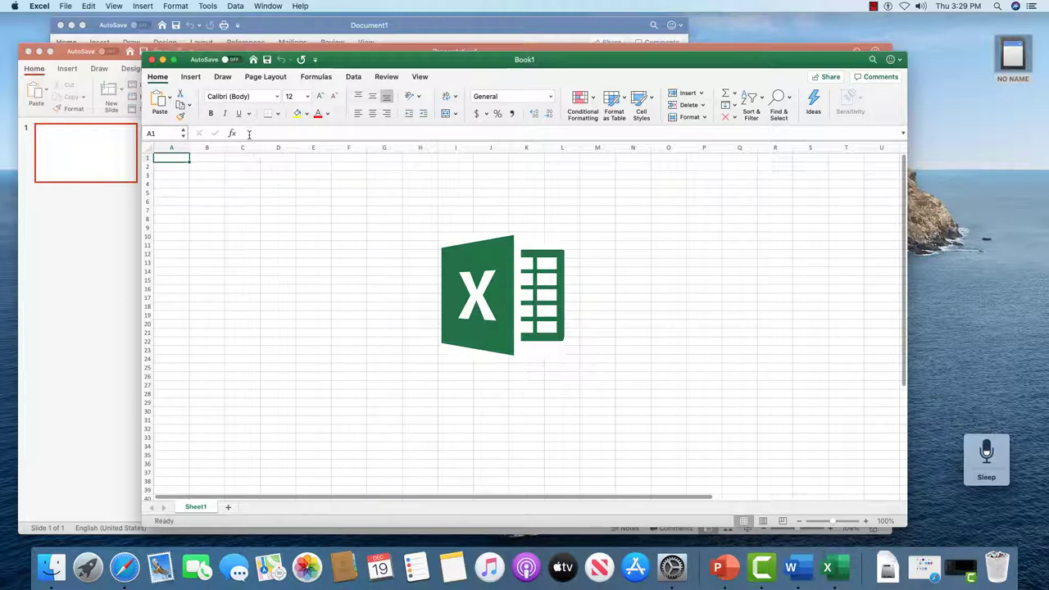
{"action": "left_click", "coordinate": [177, 167]}
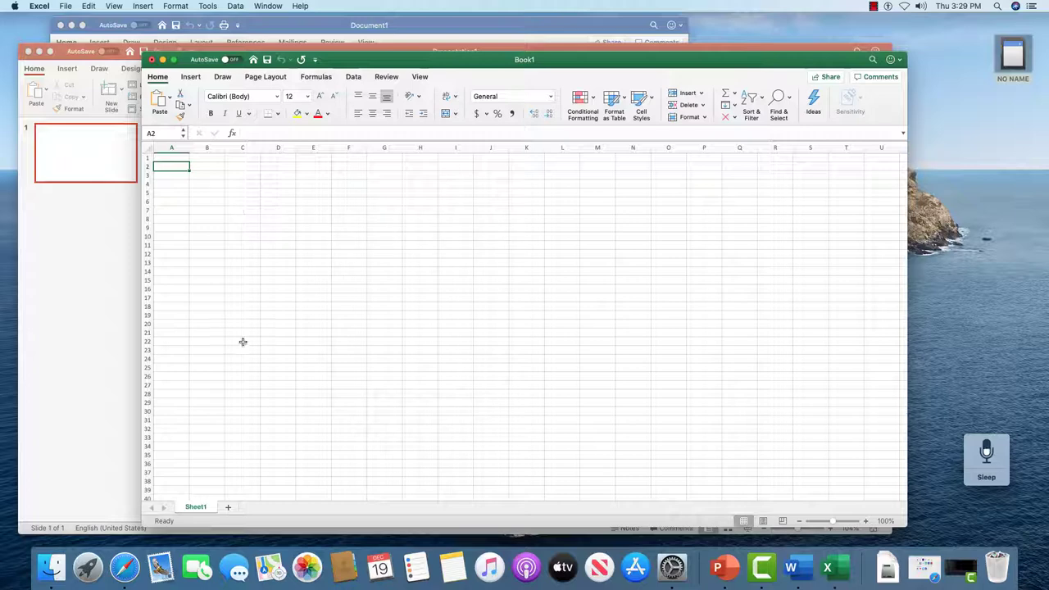
{"action": "double_click", "coordinate": [197, 507]}
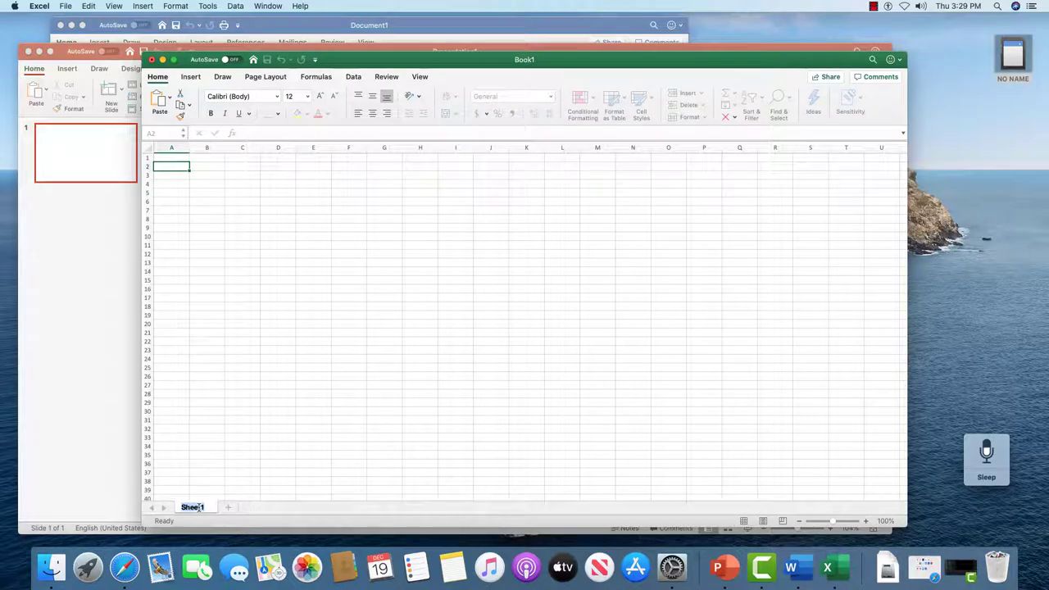
Cut the number 1,253,475 out of the Word document so the page is empty.
{"action": "left_click", "coordinate": [92, 262]}
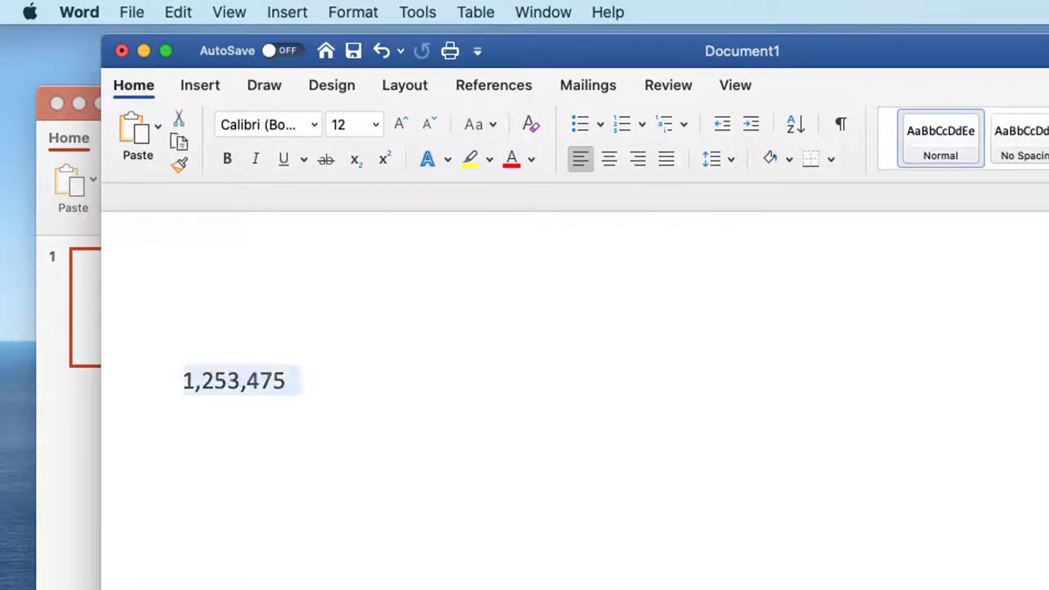
{"action": "key", "text": "Delete"}
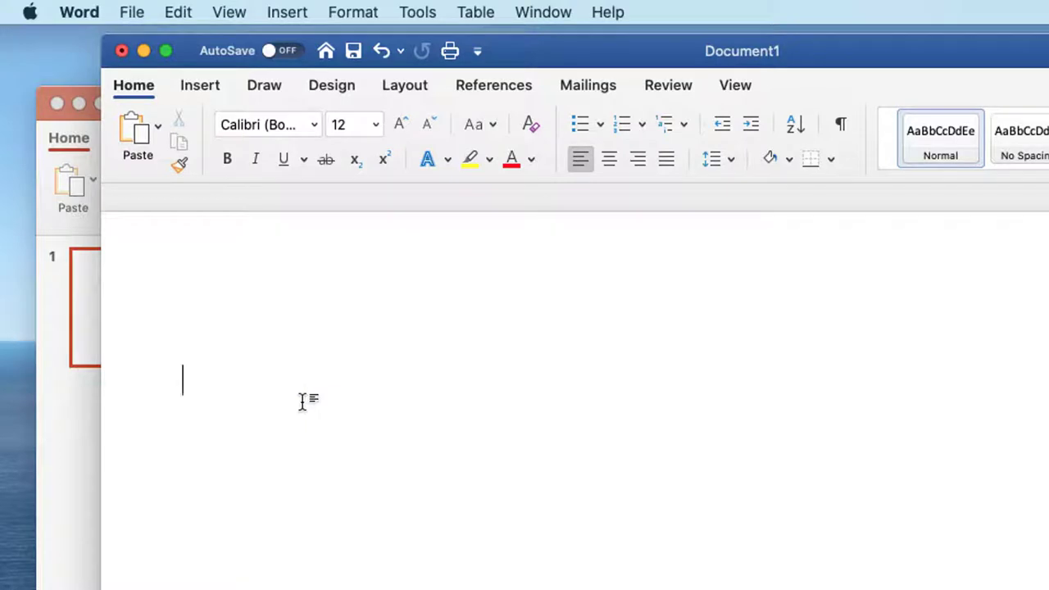
Paste 1,253,475 into cell A1 of Book1, then reselect A1 to check the value.
{"action": "key", "text": "super+Tab"}
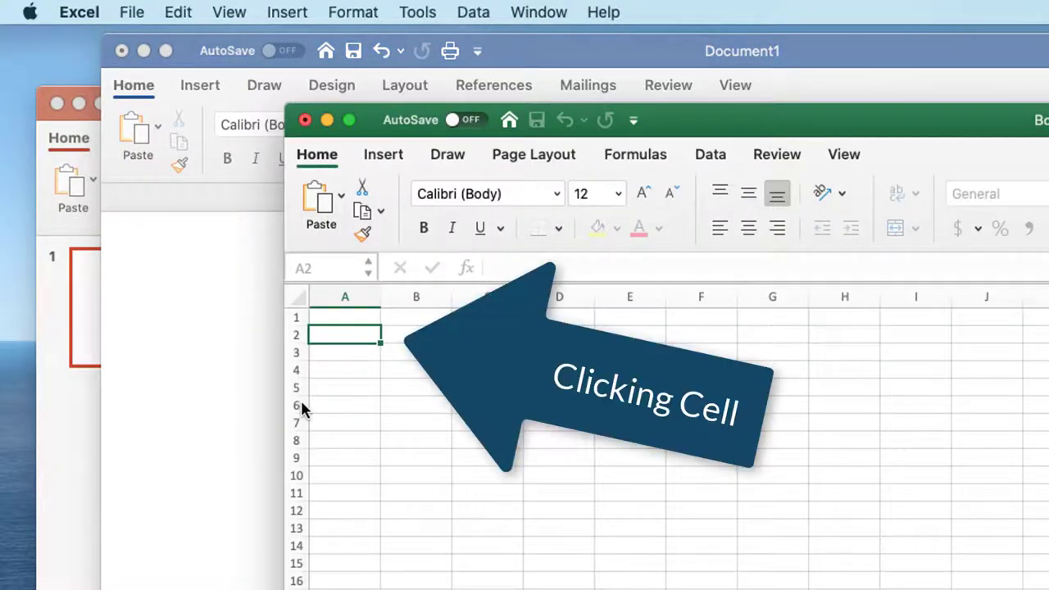
{"action": "left_click", "coordinate": [361, 321]}
{"action": "type", "text": "1,253,475"}
{"action": "left_click", "coordinate": [373, 338]}
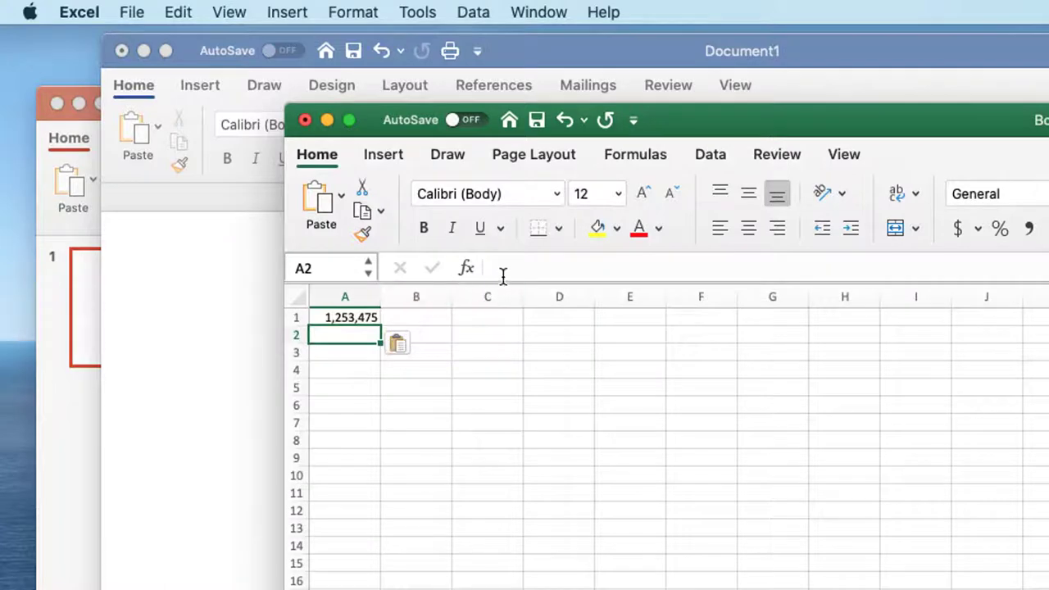
{"action": "left_click", "coordinate": [340, 318]}
Collapse PowerPoint's ribbon and paste 1,253,475 into the first slide's title.
{"action": "left_click", "coordinate": [349, 341]}
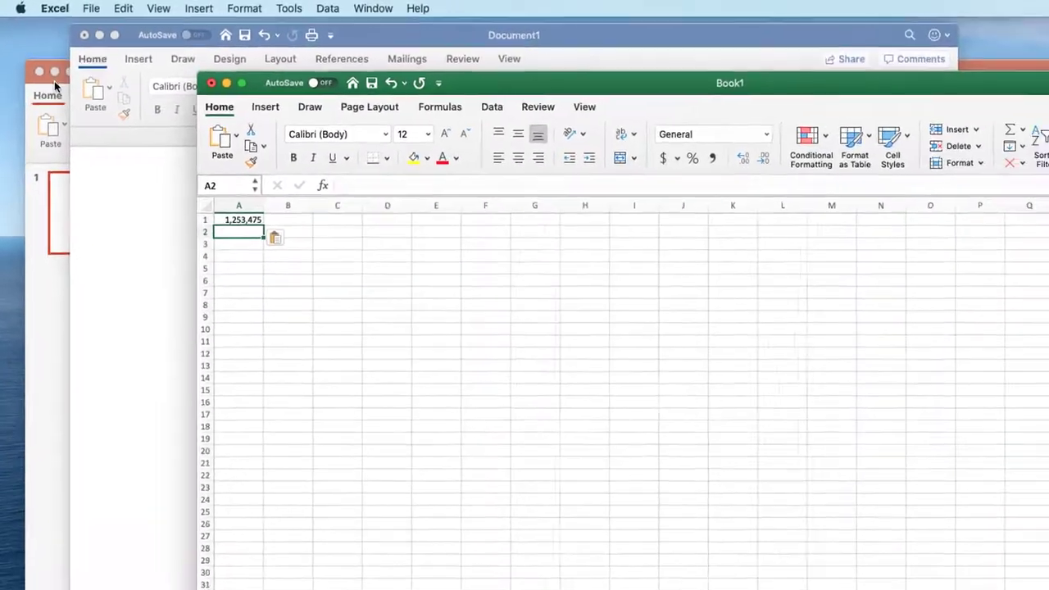
{"action": "left_click", "coordinate": [69, 138]}
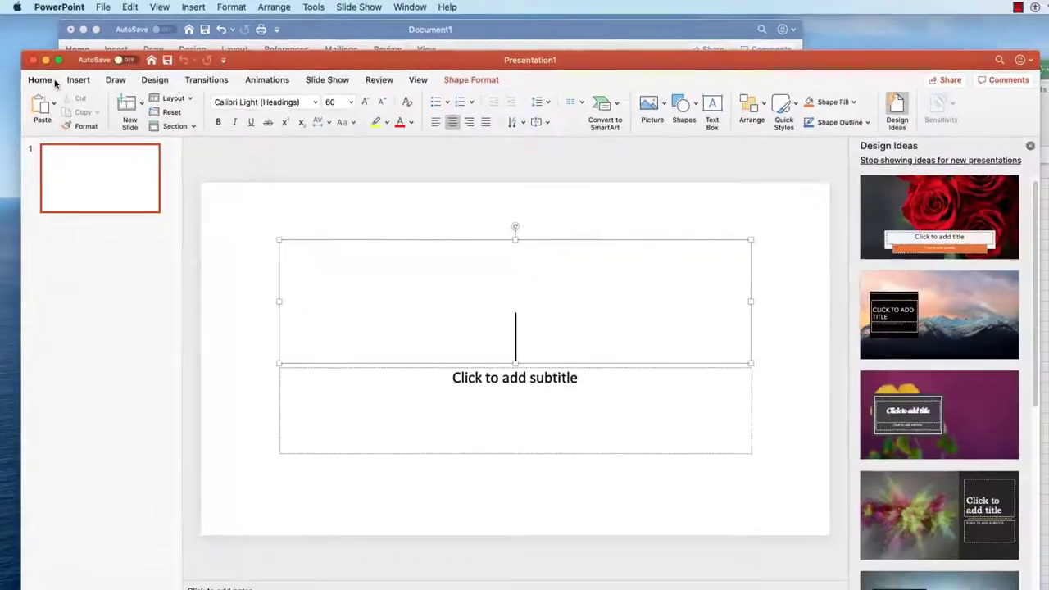
{"action": "left_click", "coordinate": [54, 81]}
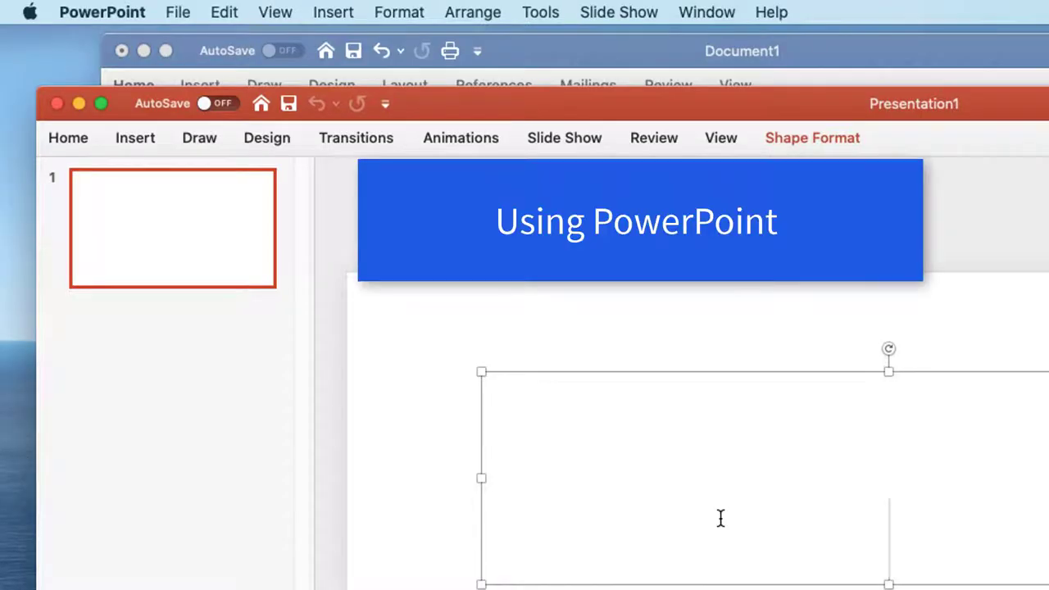
{"action": "type", "text": "1,253,475"}
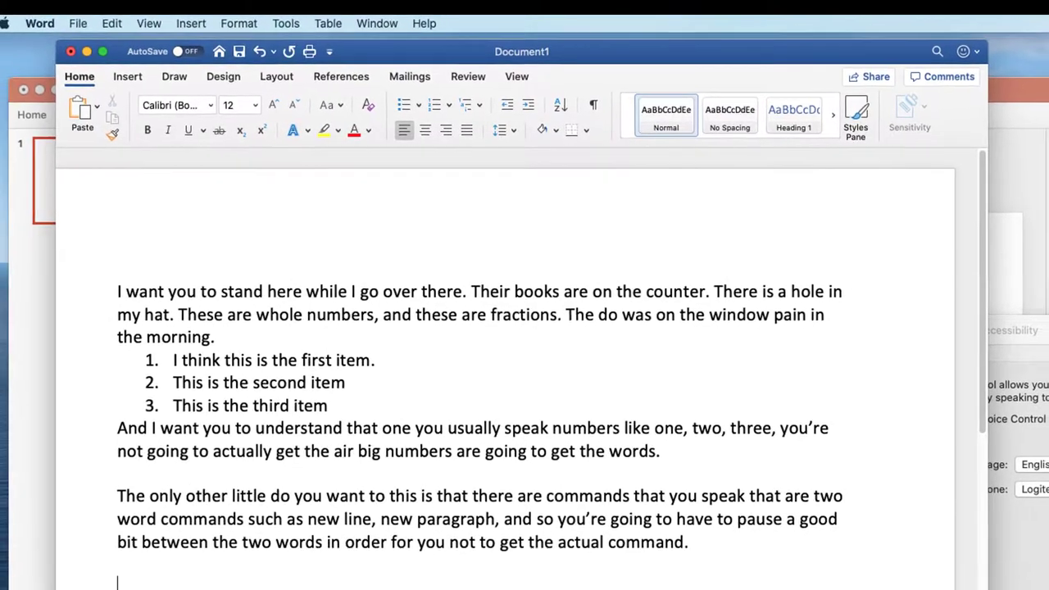
Dictate 'The next thing we're going to cover his software that doesn't work for you' as a new paragraph.
{"action": "type", "text": "The next thing we're going to cover his software that doesn't work for you"}
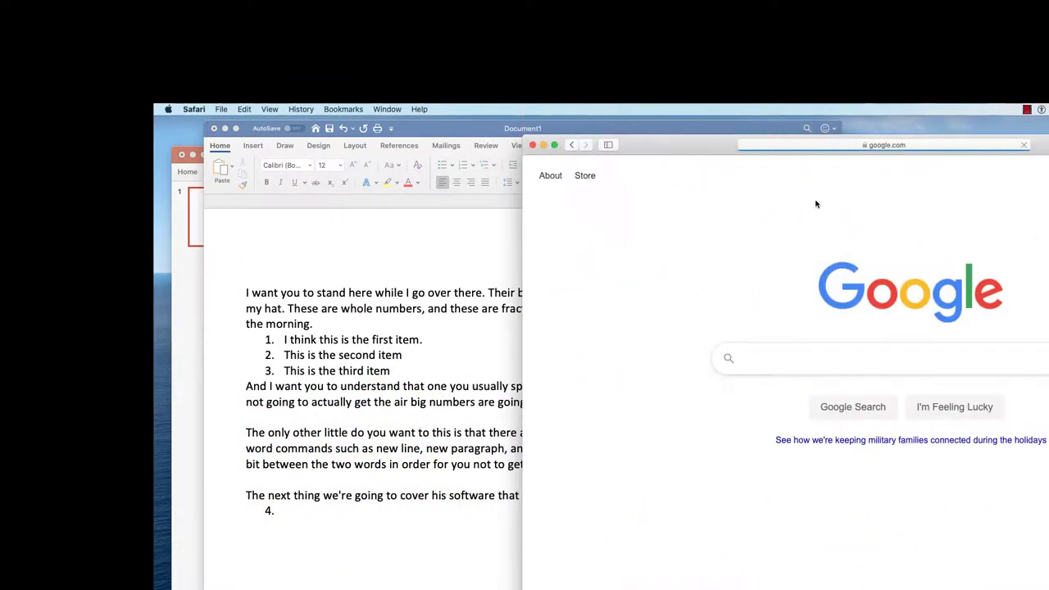
Dictate the sentence about the Mac's built-in Voice Control, then load mail.google.com in Safari.
{"action": "type", "text": "Voice control system built into the Mac so if I go to google here."}
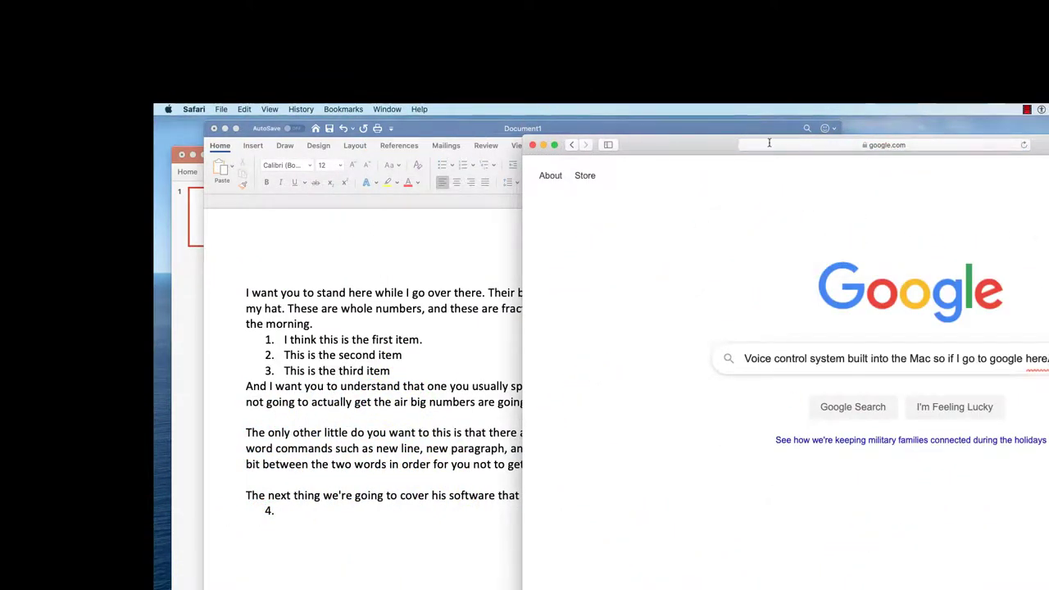
{"action": "left_click", "coordinate": [770, 145]}
{"action": "type", "text": "g go tomail"}
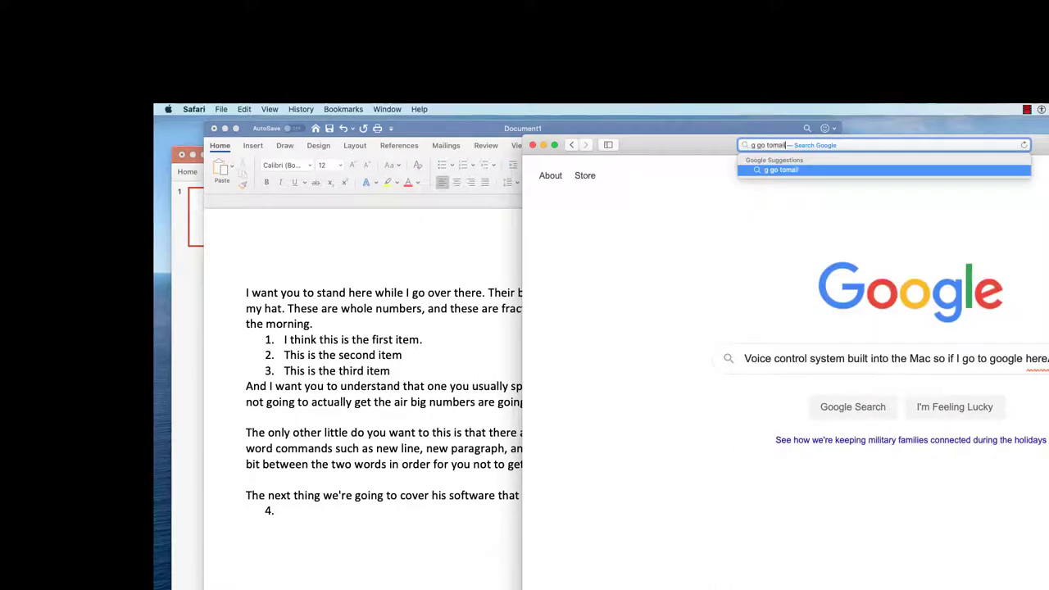
{"action": "key", "text": "Return"}
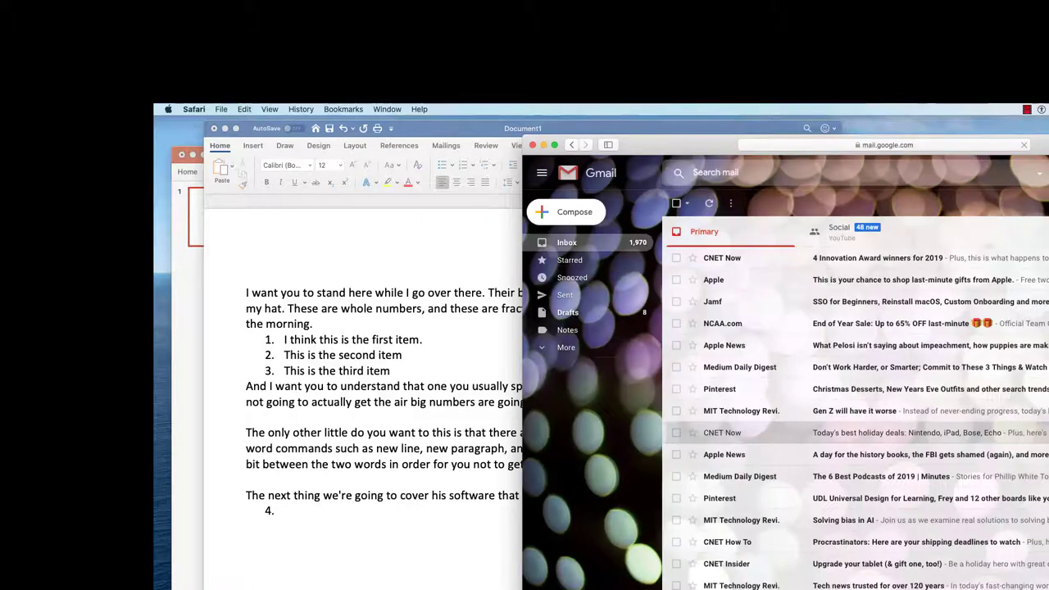
Compose an email to the suggested contact: subject 'This is a test', body 'And this is the body of the message'.
{"action": "left_click", "coordinate": [578, 214]}
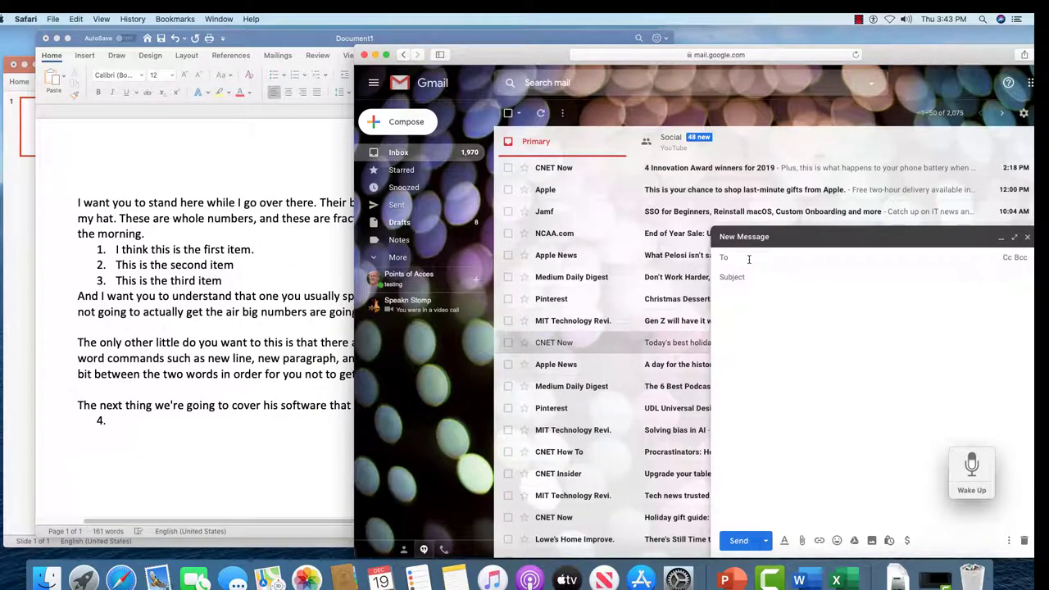
{"action": "type", "text": "white"}
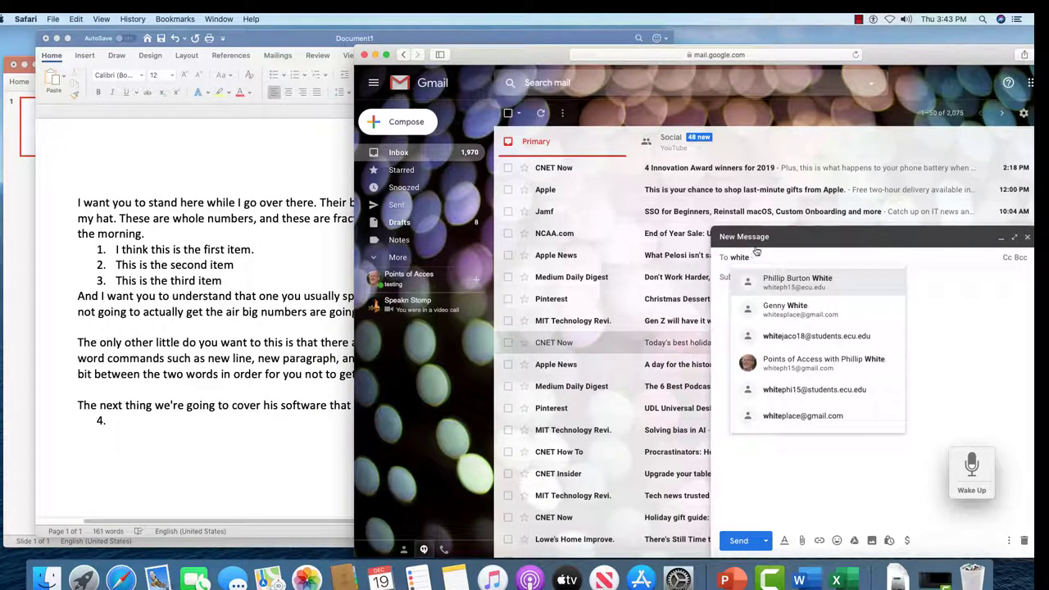
{"action": "left_click", "coordinate": [780, 282]}
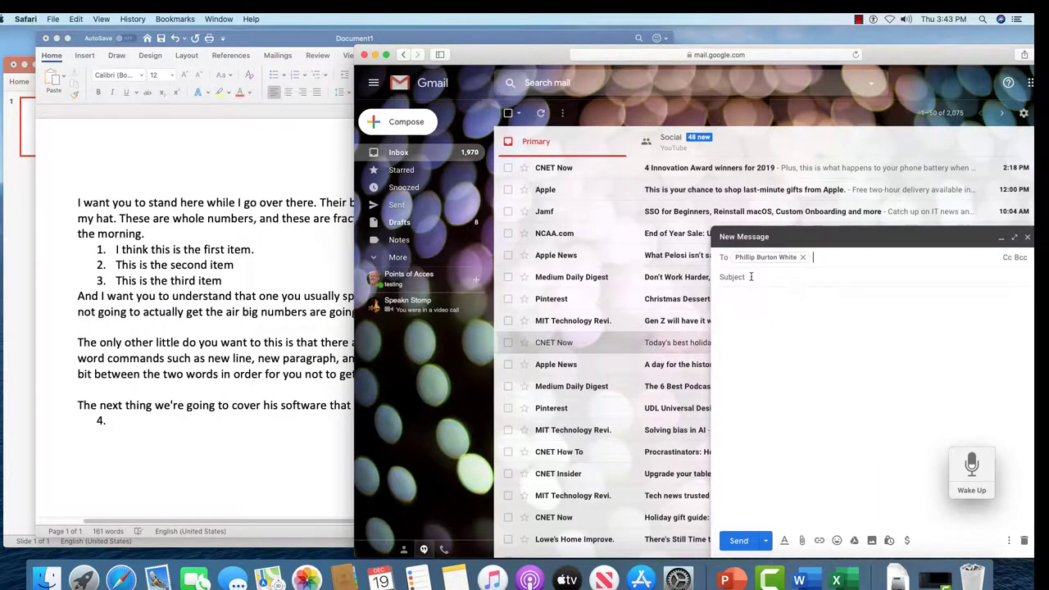
{"action": "left_click", "coordinate": [751, 276]}
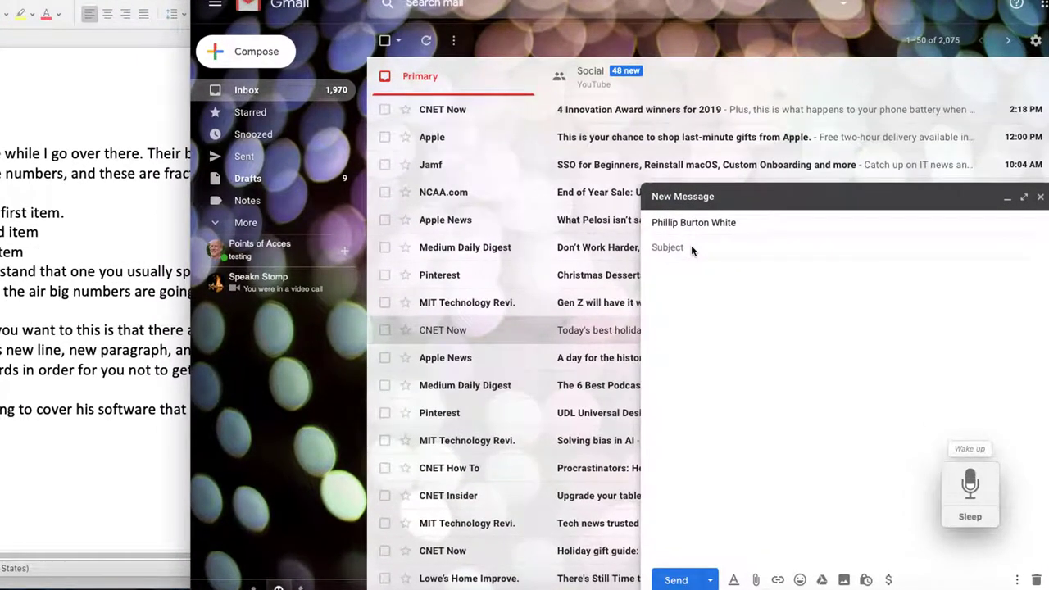
{"action": "type", "text": "This is a test"}
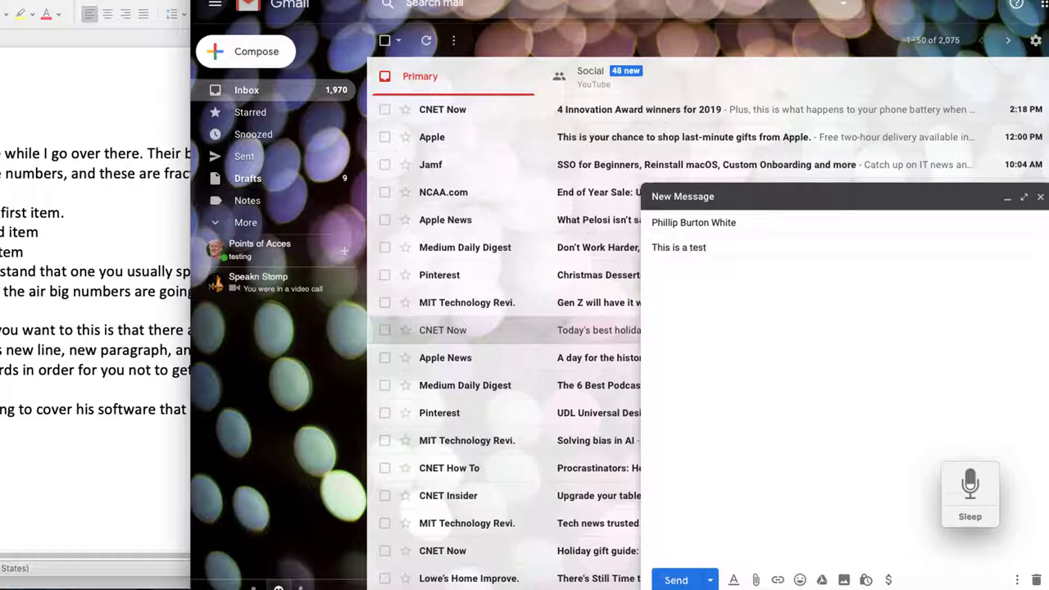
{"action": "key", "text": "Tab"}
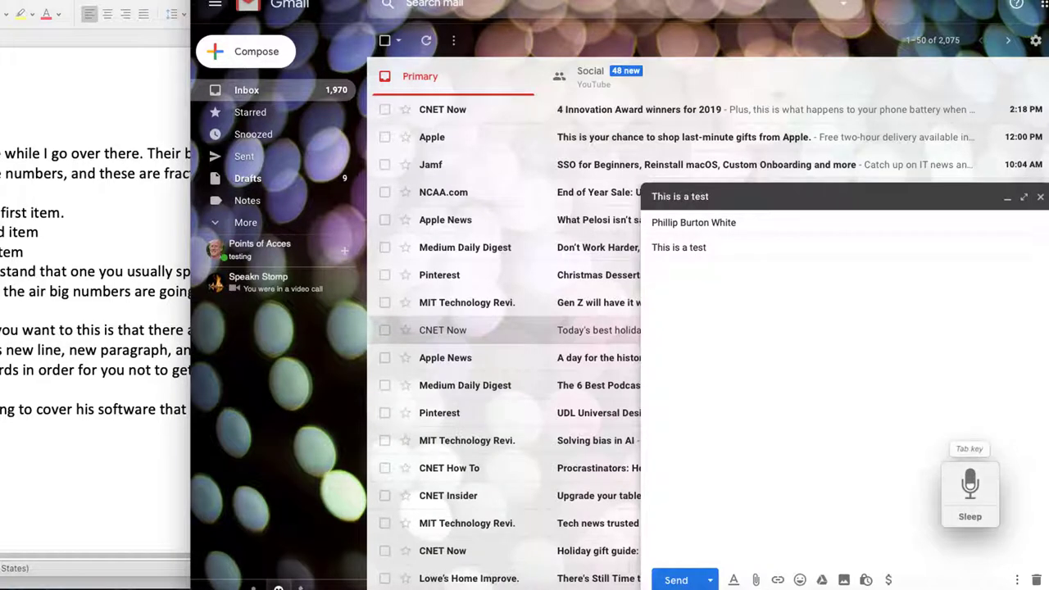
{"action": "type", "text": "And this is the body of the message"}
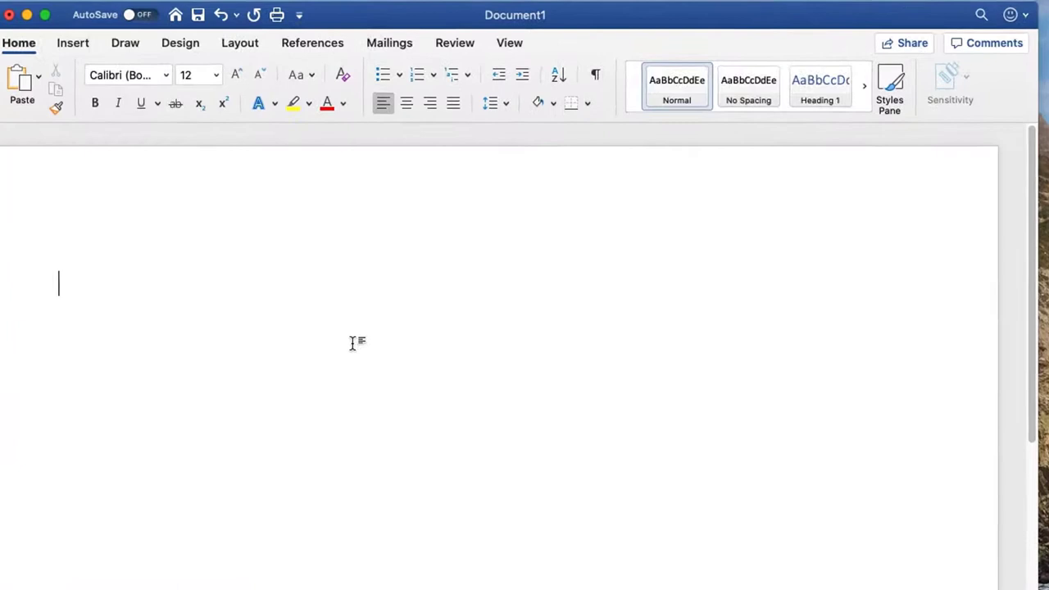
Paste the Federal Bureau sentence into Word and delete 'of investigation' from its end.
{"action": "type", "text": "The CIA and the Federal Bureau of investigation"}
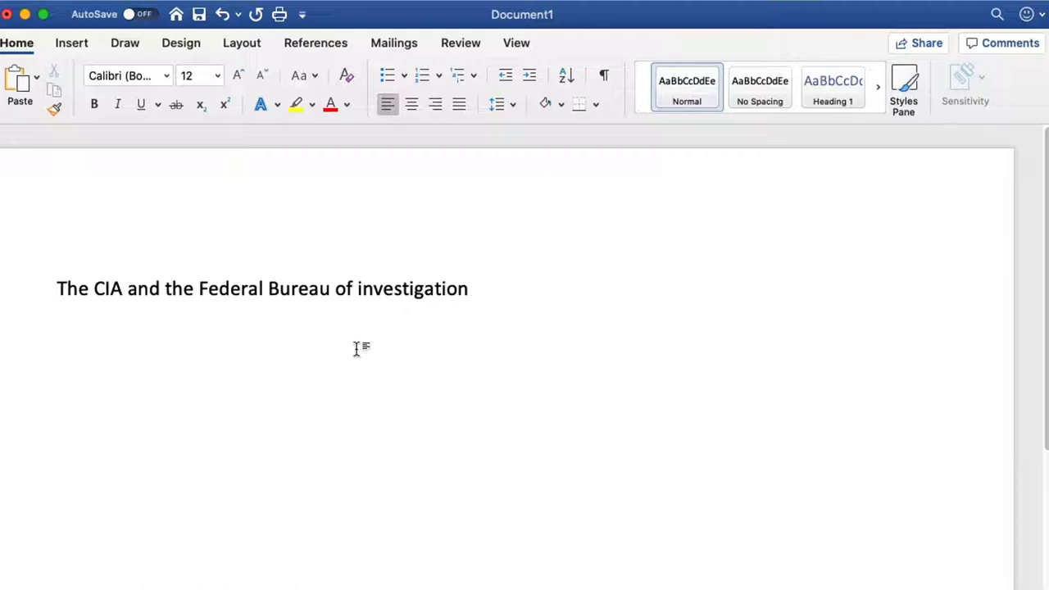
{"action": "key", "text": "alt+Left"}
{"action": "key", "text": "alt+Left"}
{"action": "key", "text": "alt+shift+Right"}
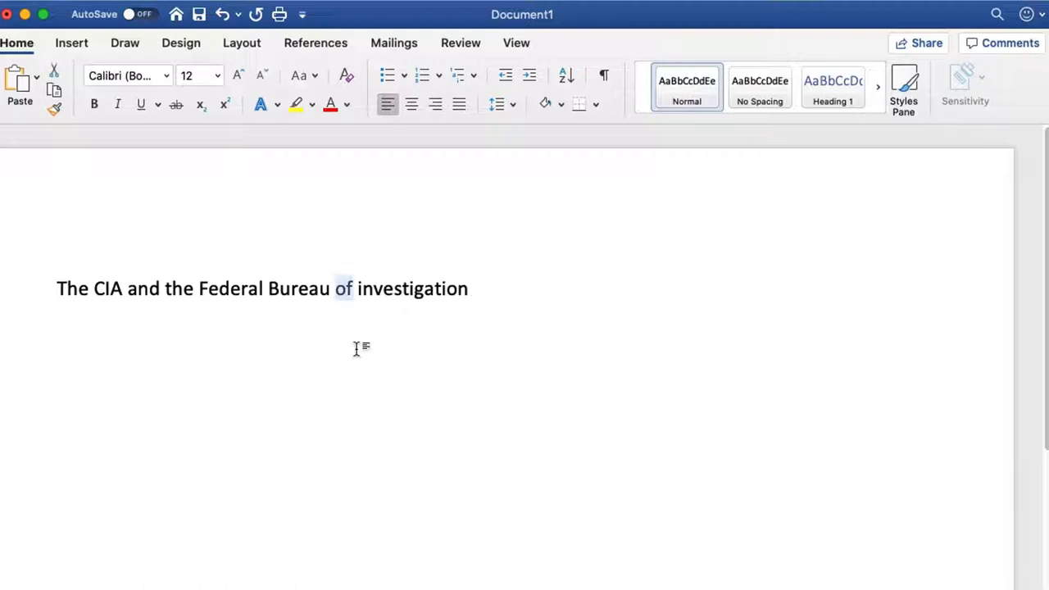
{"action": "key", "text": "BackSpace"}
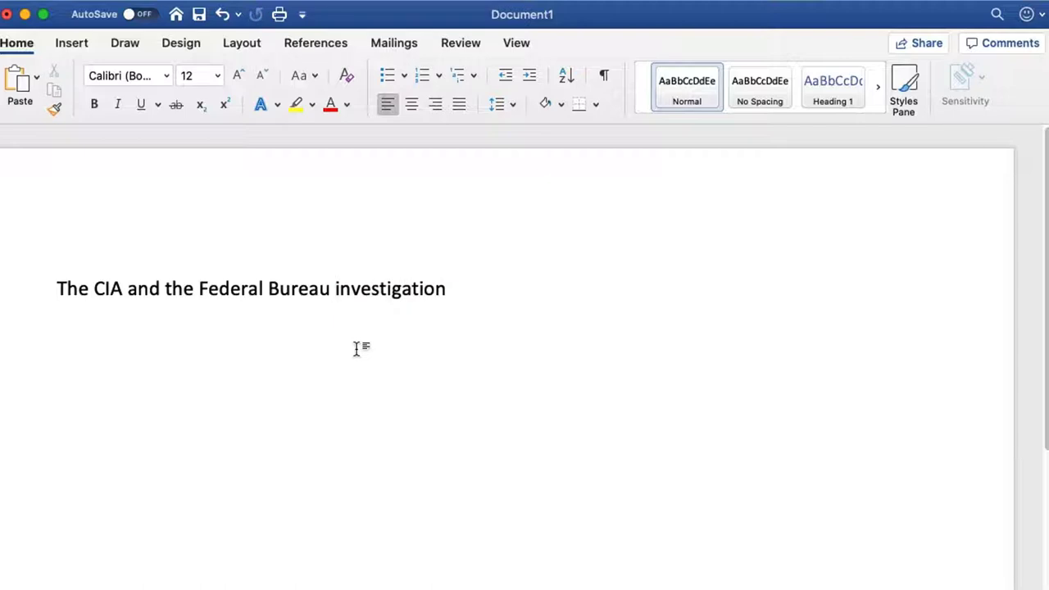
{"action": "key", "text": "alt+shift+Right"}
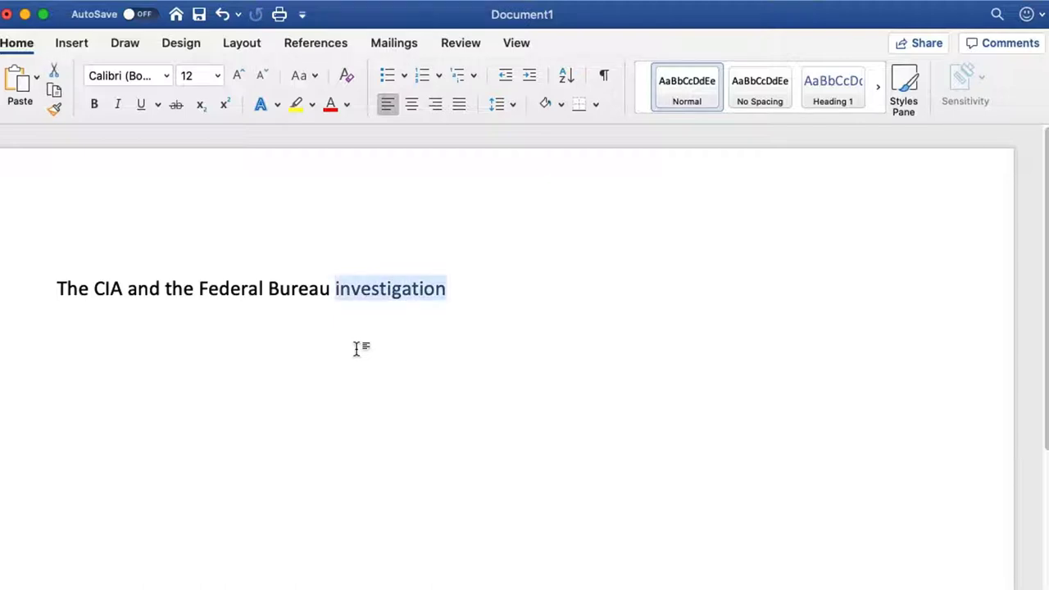
{"action": "key", "text": "BackSpace"}
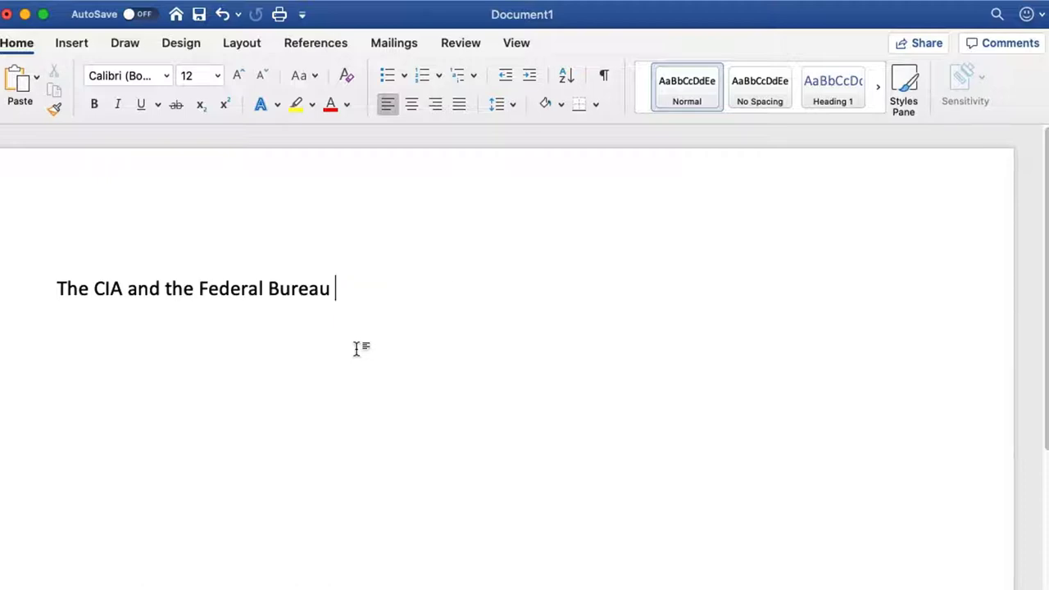
Dictate 'of. Investigation', then delete the stray period after 'of' and return to the line end.
{"action": "type", "text": "of. Investigation"}
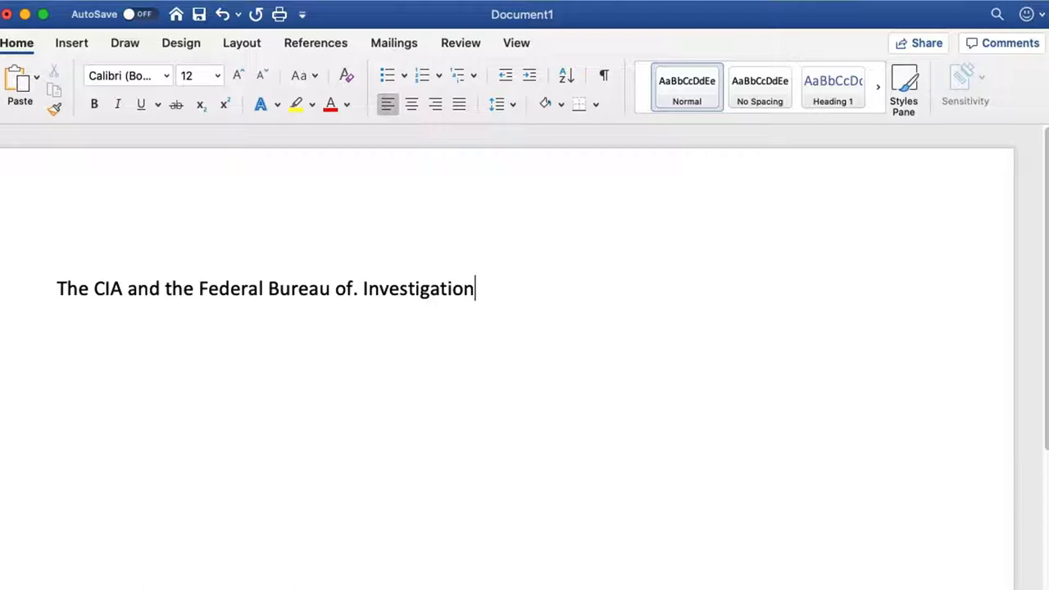
{"action": "left_click", "coordinate": [335, 289]}
{"action": "left_click", "coordinate": [358, 288]}
{"action": "key", "text": "shift+Left"}
{"action": "key", "text": "BackSpace"}
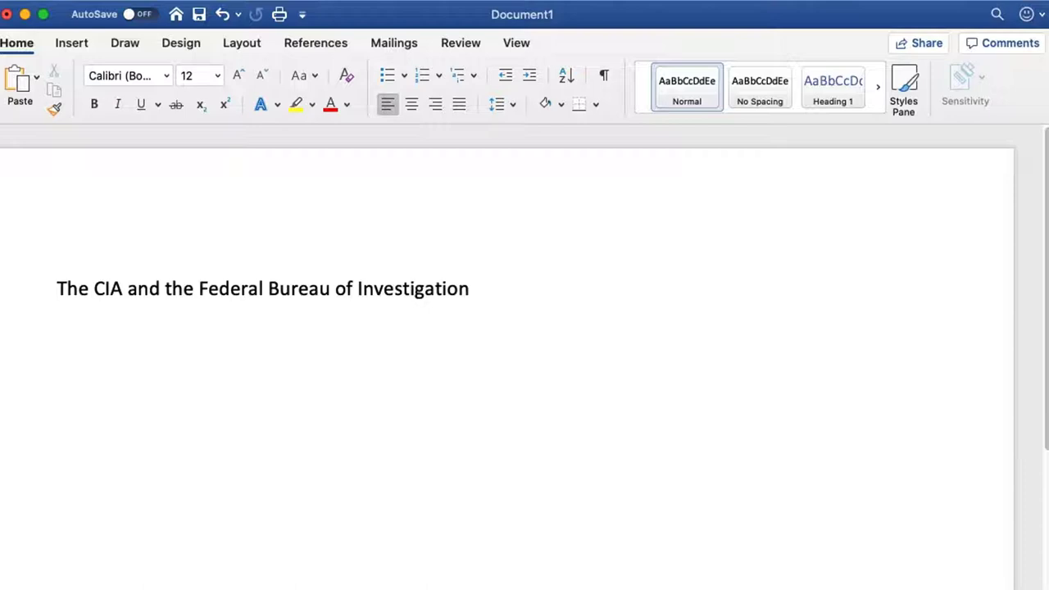
{"action": "left_click", "coordinate": [470, 288]}
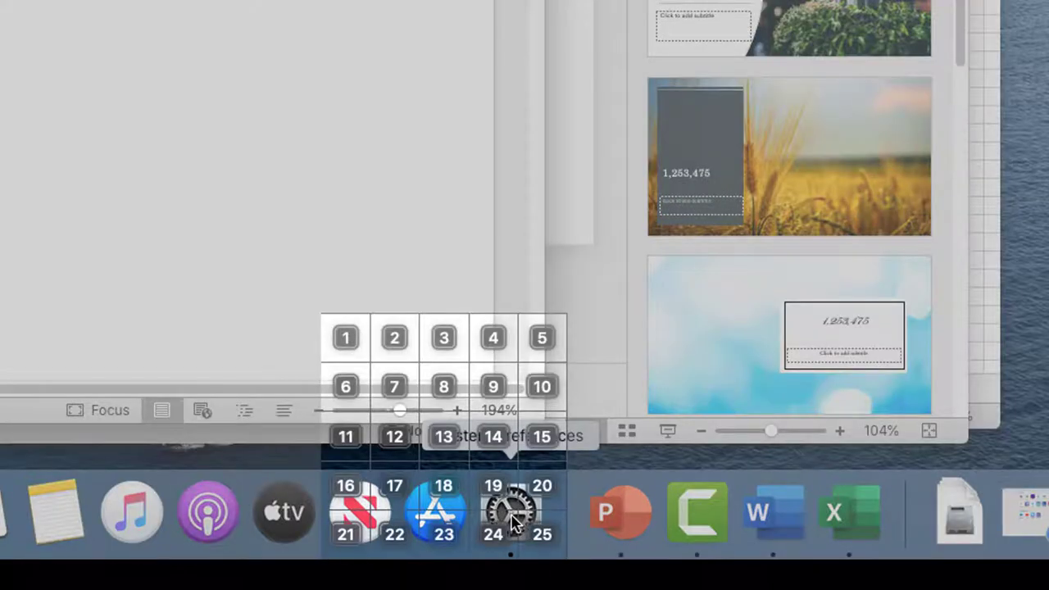
Open Accessibility > Voice Control, with Voice Control enabled and the Logitech USB Headset as microphone.
{"action": "left_click", "coordinate": [512, 520]}
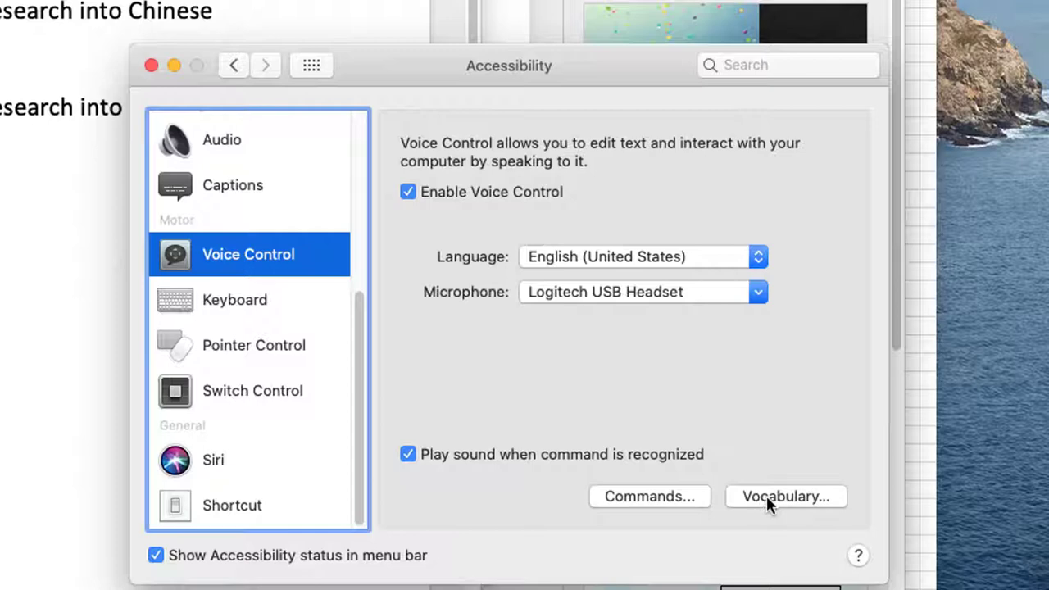
Add 'Mandalorian' to the Voice Control custom vocabulary, replacing the mistakenly dictated 'Click plus'.
{"action": "left_click", "coordinate": [767, 495]}
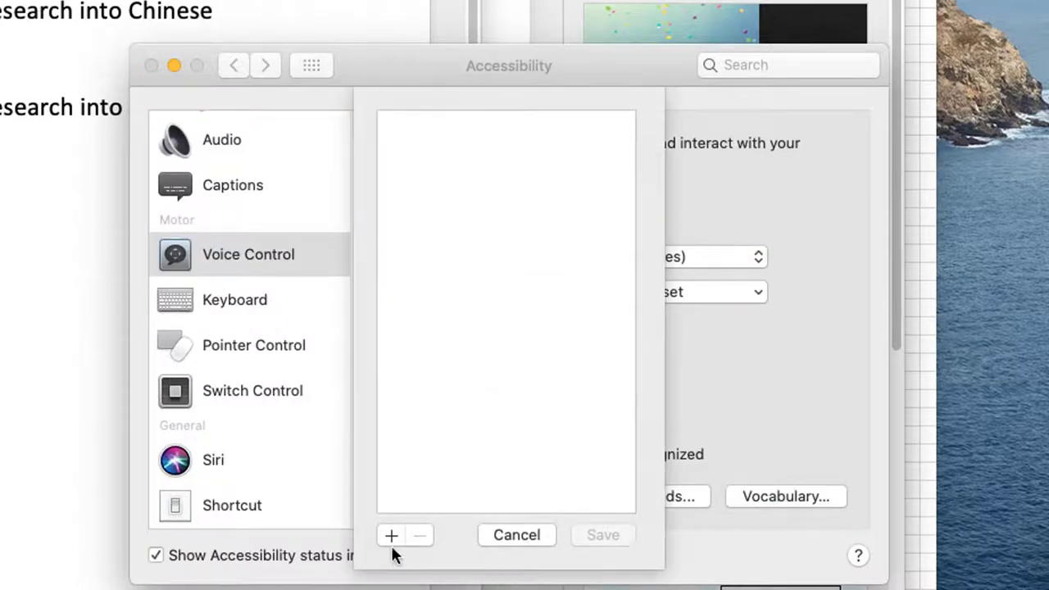
{"action": "left_click", "coordinate": [391, 536]}
{"action": "type", "text": "Click plus"}
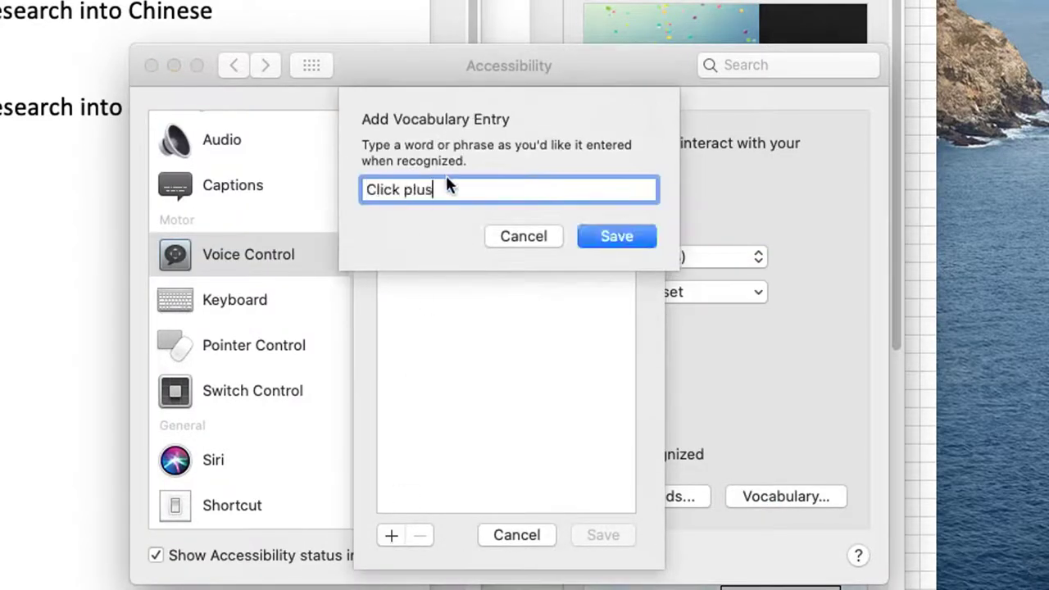
{"action": "left_click_drag", "start_coordinate": [440, 187], "coordinate": [358, 189]}
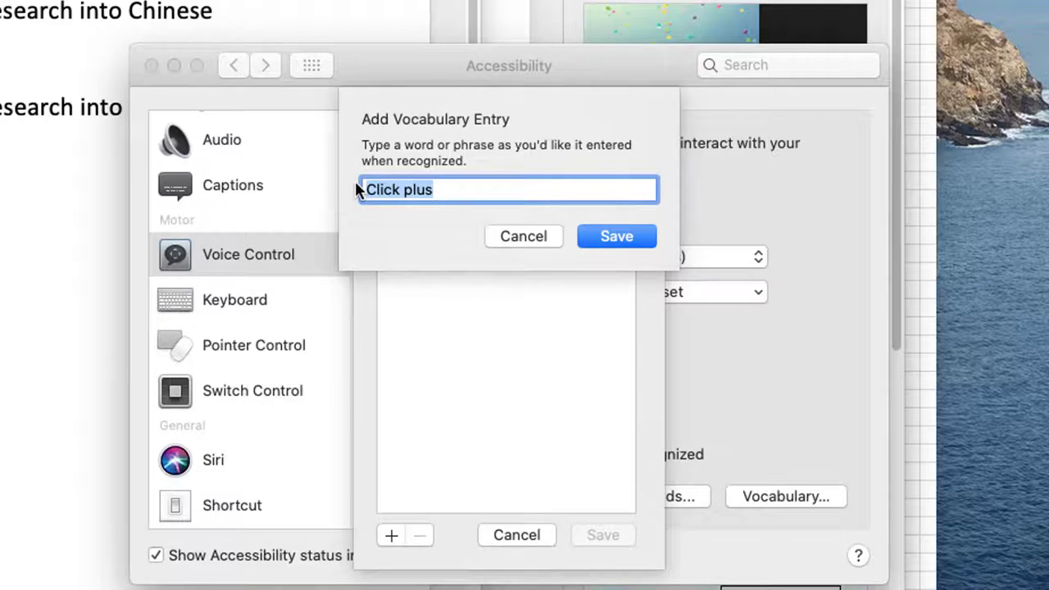
{"action": "type", "text": "Mandalorian"}
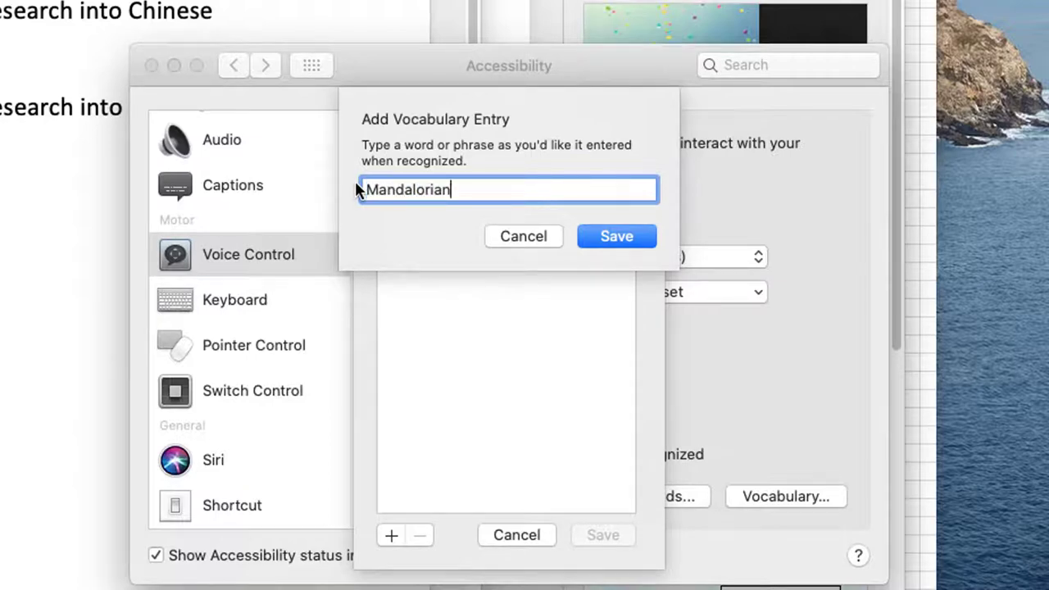
{"action": "left_click", "coordinate": [624, 234]}
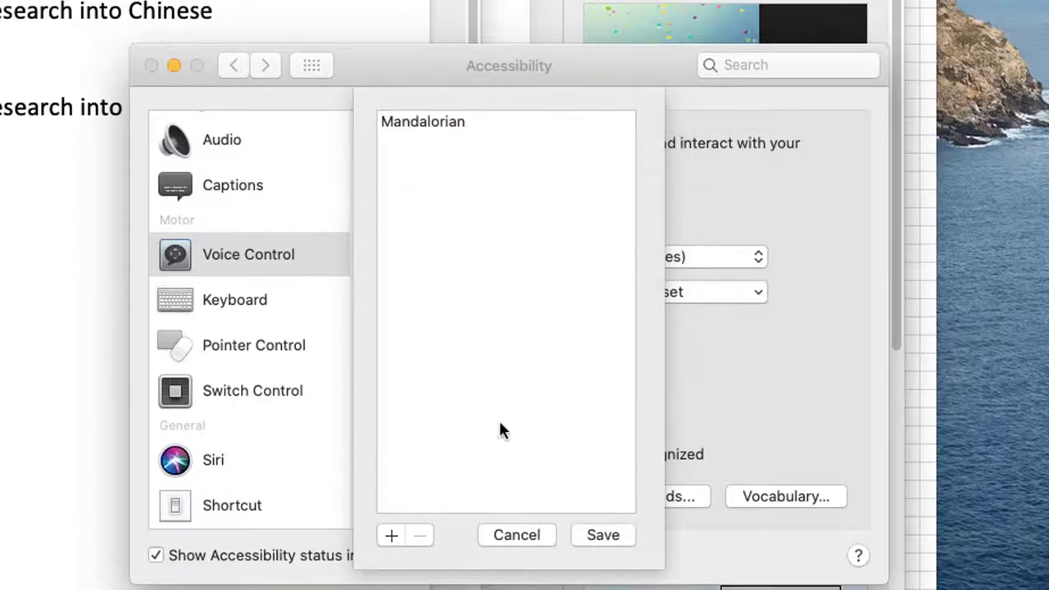
{"action": "key", "text": "Return"}
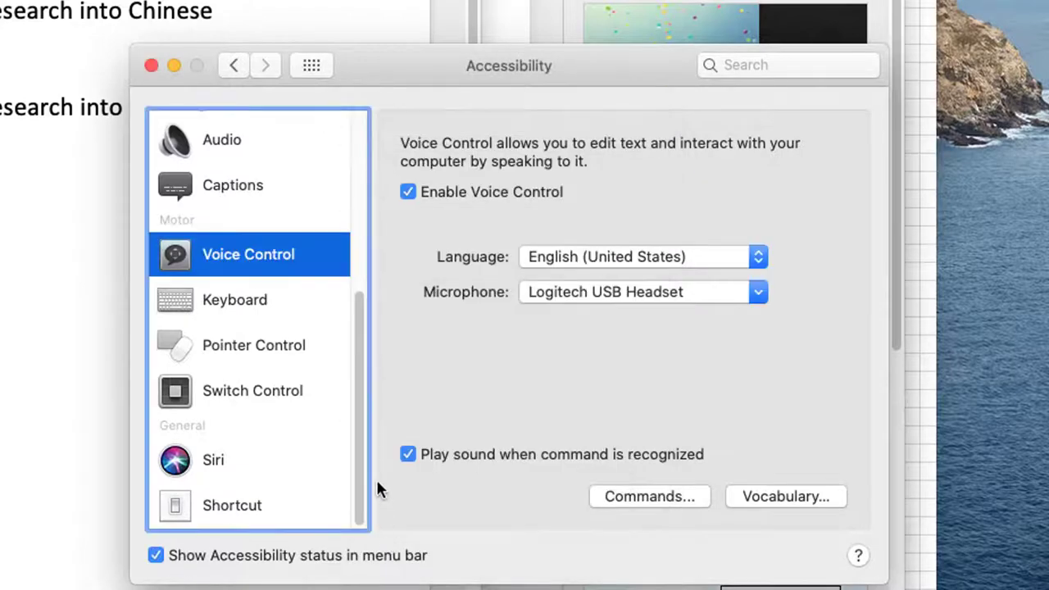
Add 'Disney +' as a second custom vocabulary entry.
{"action": "left_click", "coordinate": [769, 497]}
{"action": "left_click", "coordinate": [391, 535]}
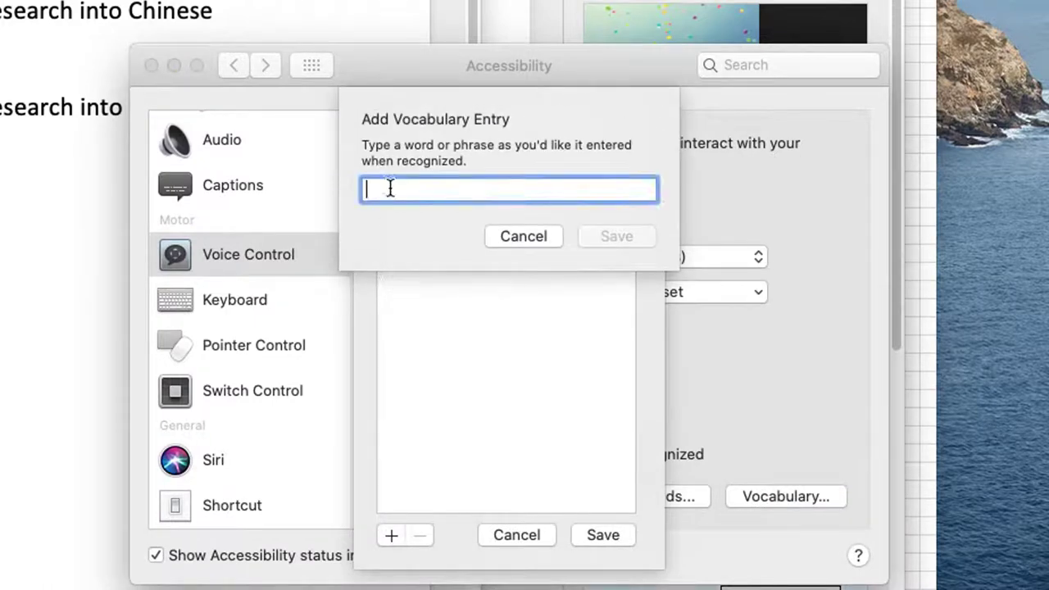
{"action": "type", "text": "Disney +"}
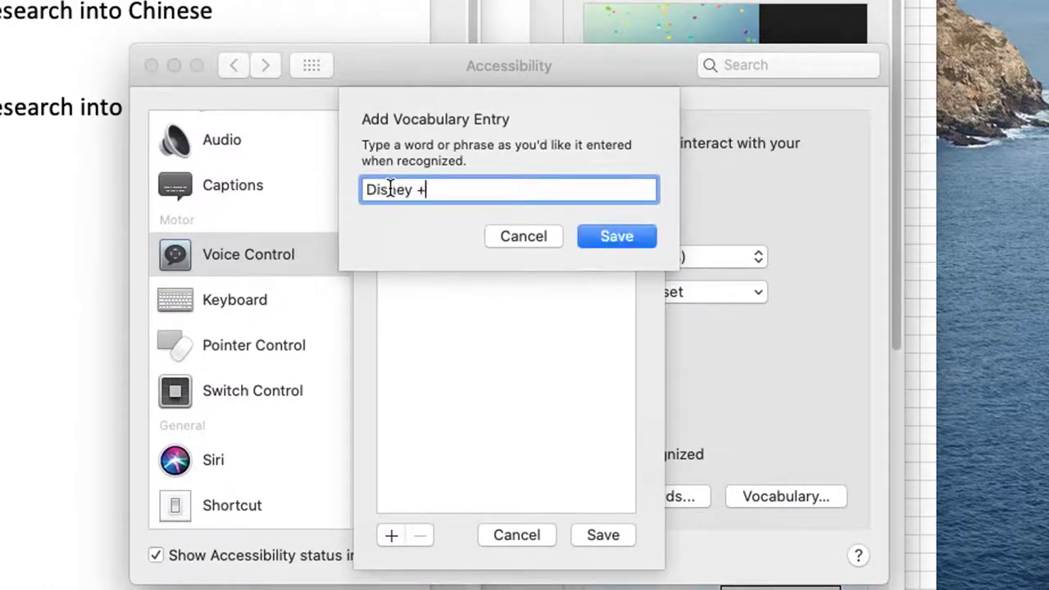
{"action": "left_click", "coordinate": [602, 236]}
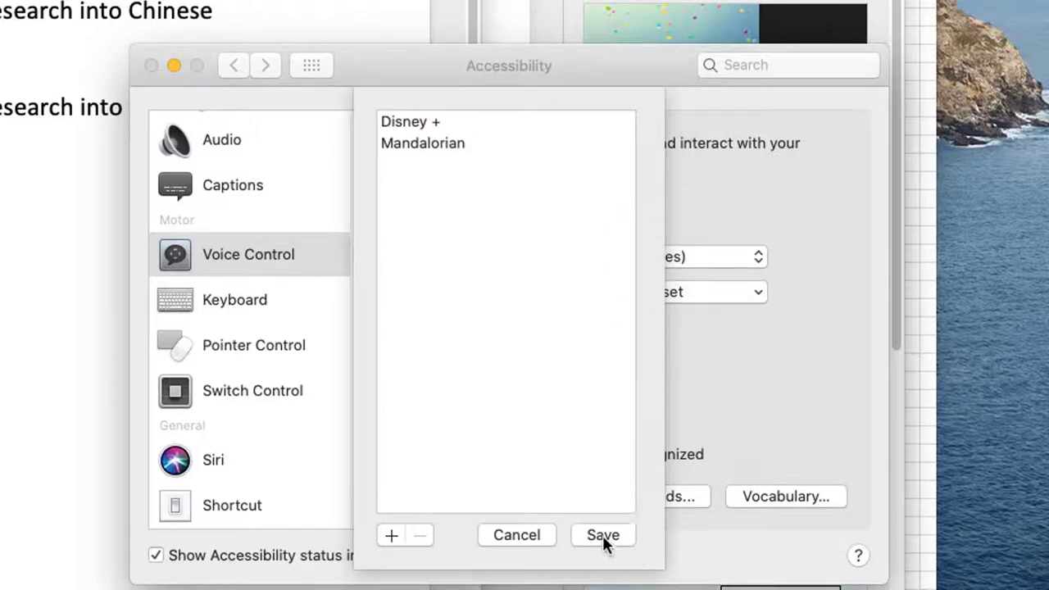
Add 'Darth Sidious' to the vocabulary and save the list.
{"action": "left_click", "coordinate": [475, 147]}
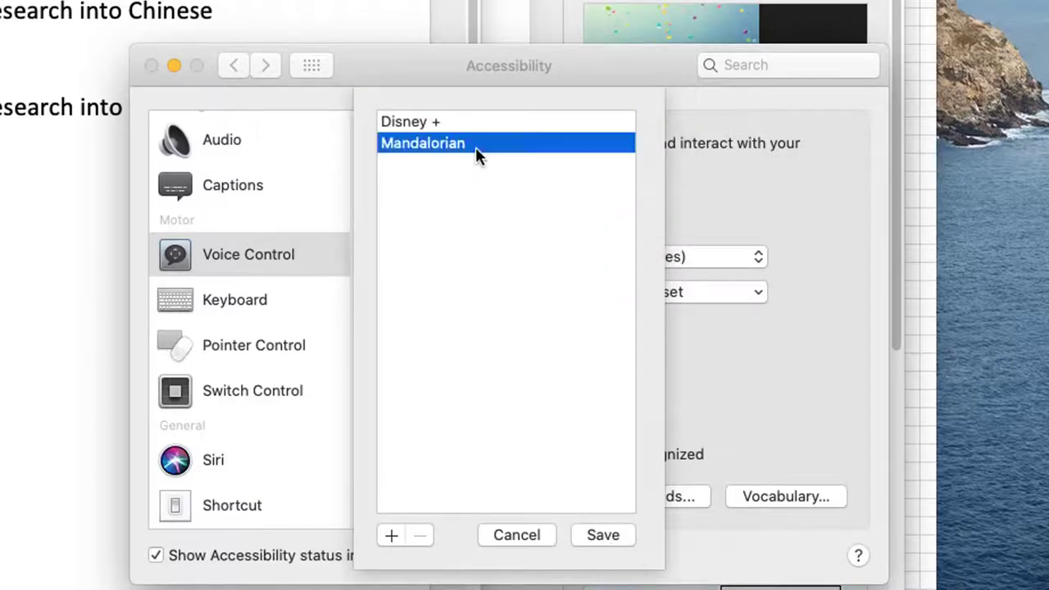
{"action": "left_click", "coordinate": [392, 535]}
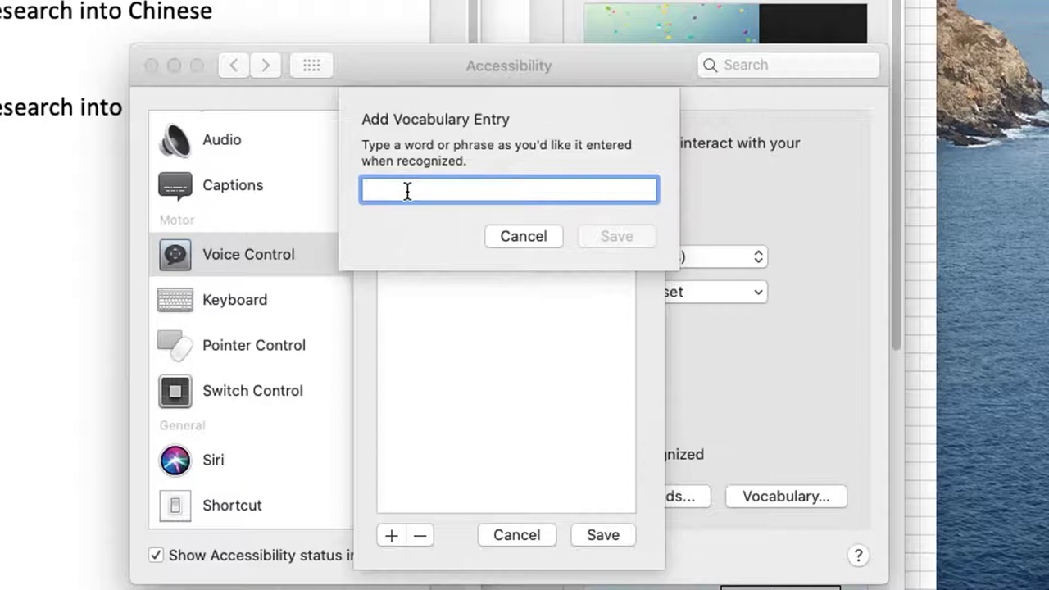
{"action": "type", "text": "Darth "}
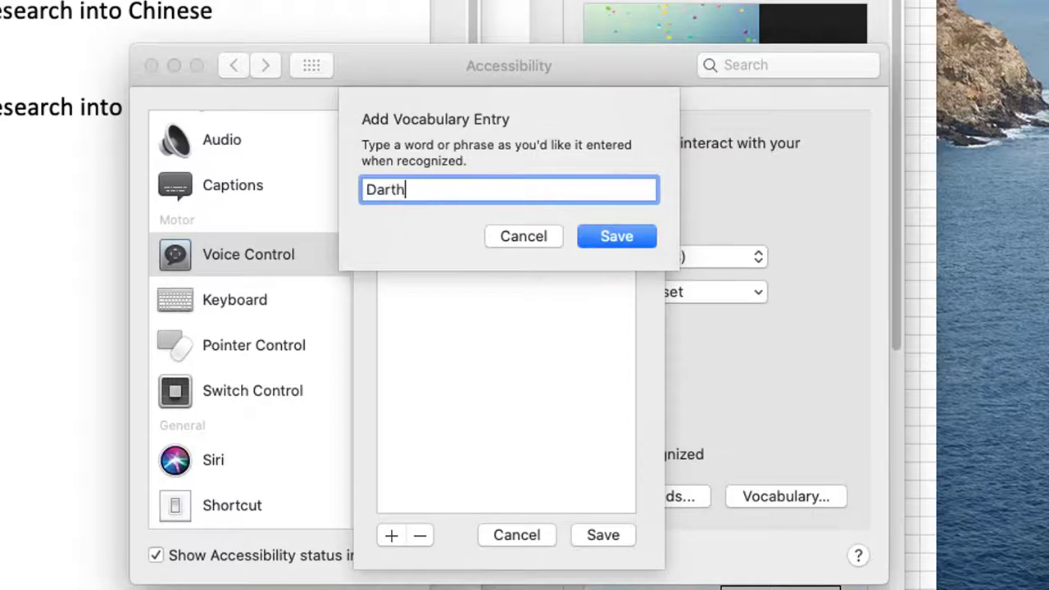
{"action": "type", "text": "Sidious"}
{"action": "left_click", "coordinate": [601, 239]}
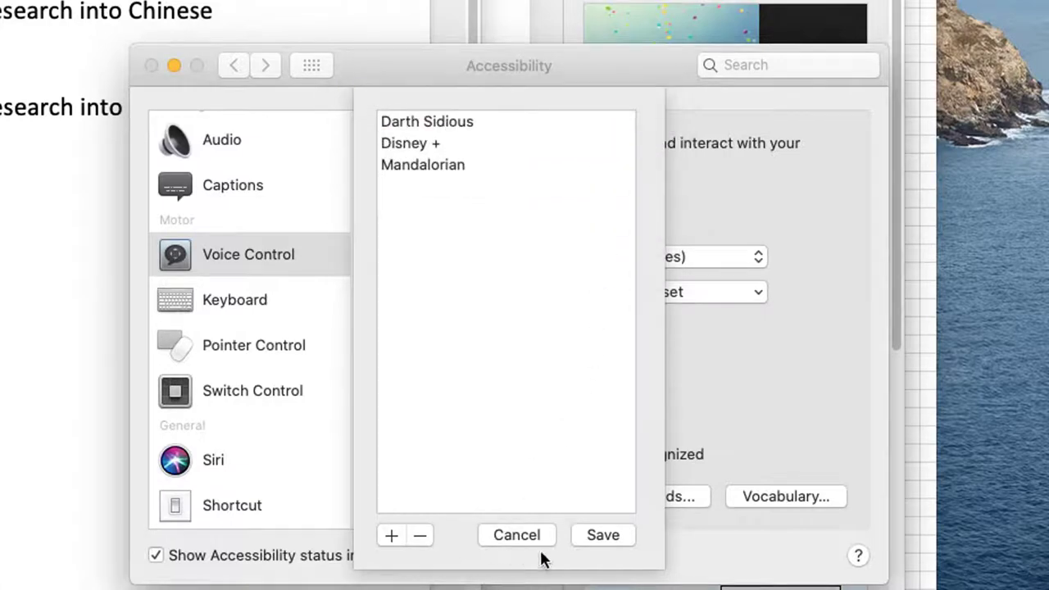
{"action": "left_click", "coordinate": [601, 535]}
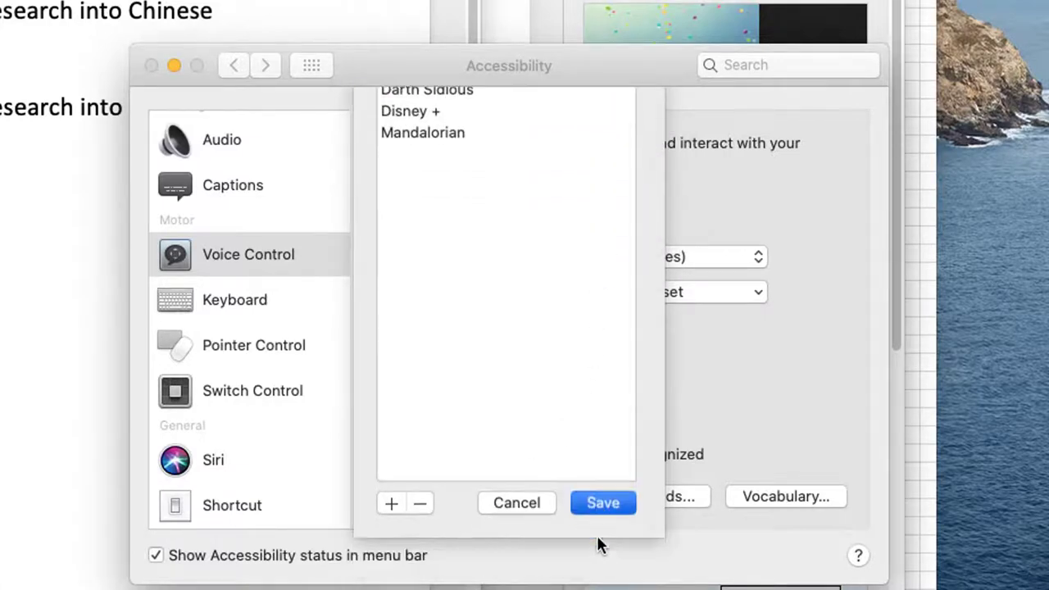
Back in Word, select and delete all the existing text in the document.
{"action": "left_click", "coordinate": [382, 390]}
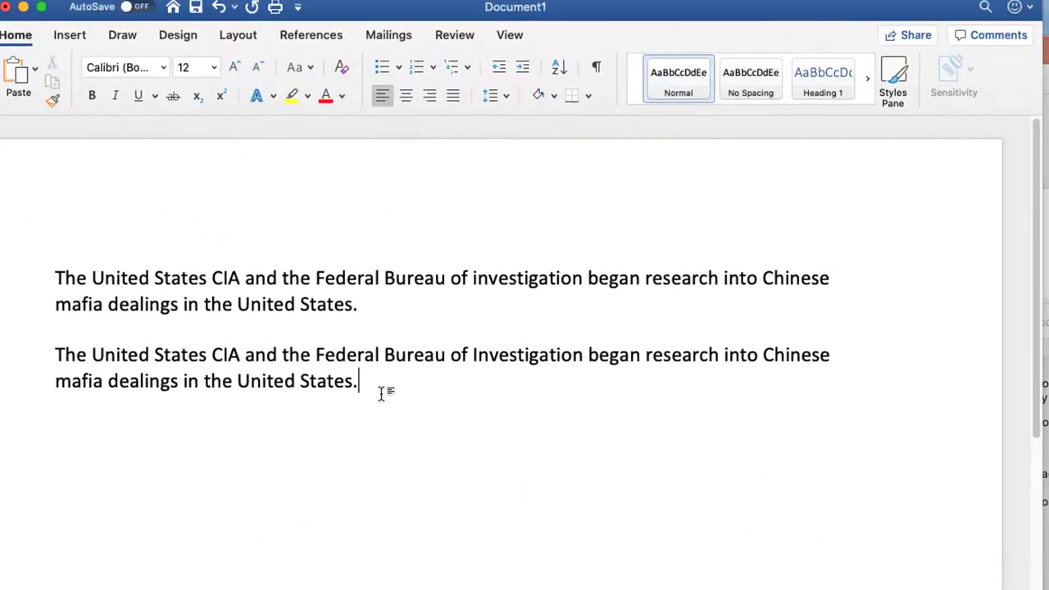
{"action": "key", "text": "Return"}
{"action": "key", "text": "super+a"}
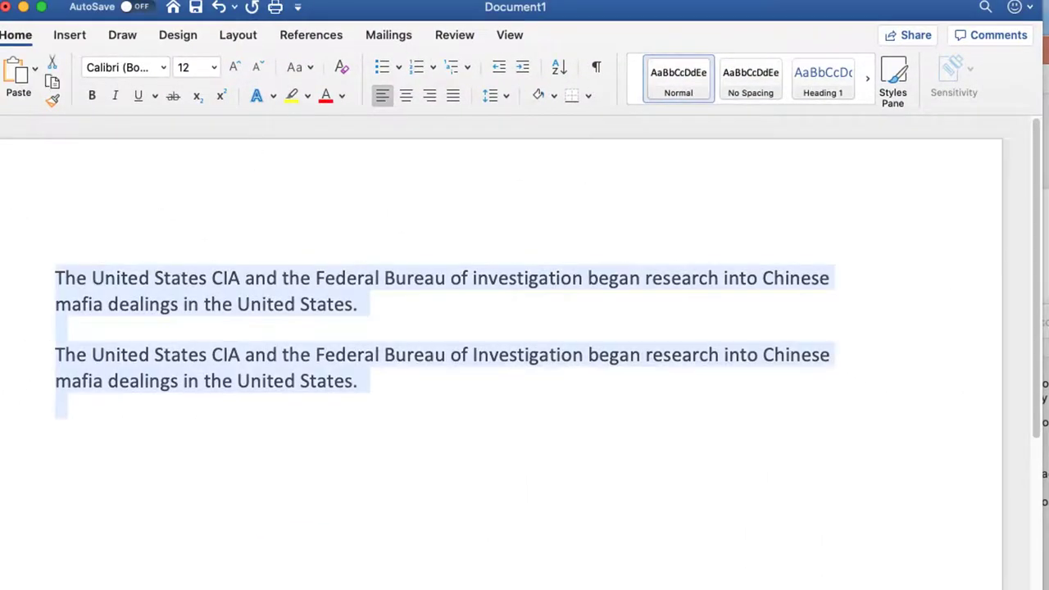
{"action": "key", "text": "BackSpace"}
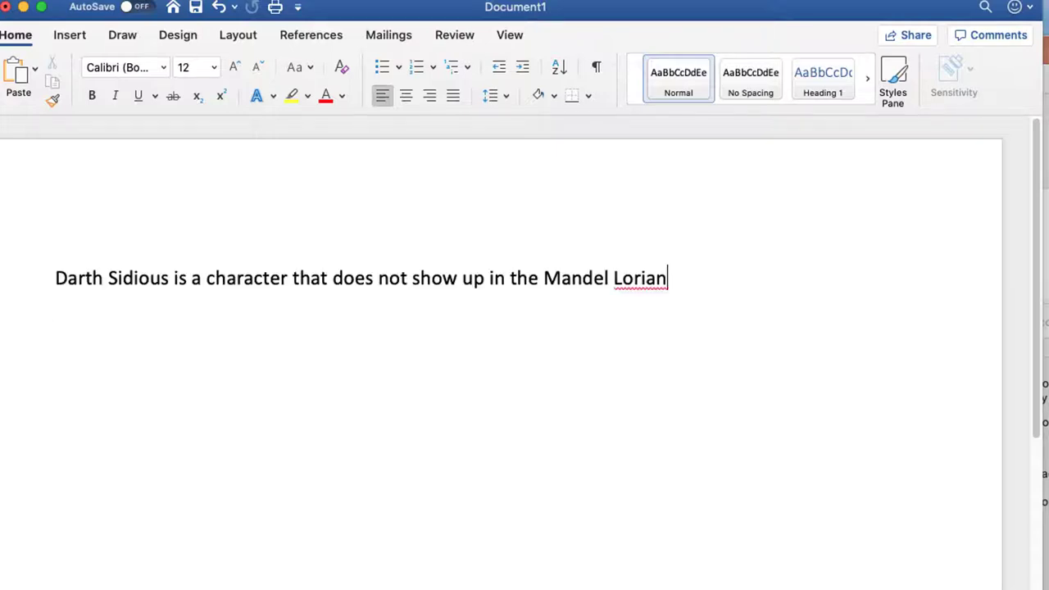
Dictate 'TV show that is on Tuesday plus. It's like Mandalorian', then undo the last dictated change.
{"action": "type", "text": "TV show that is"}
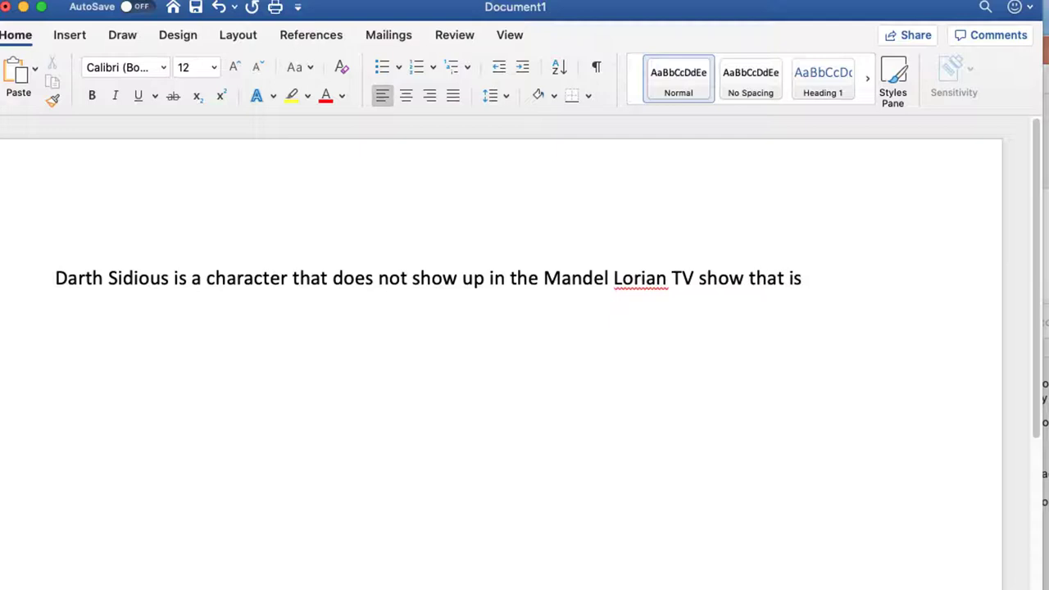
{"action": "type", "text": "on Tuesday plus."}
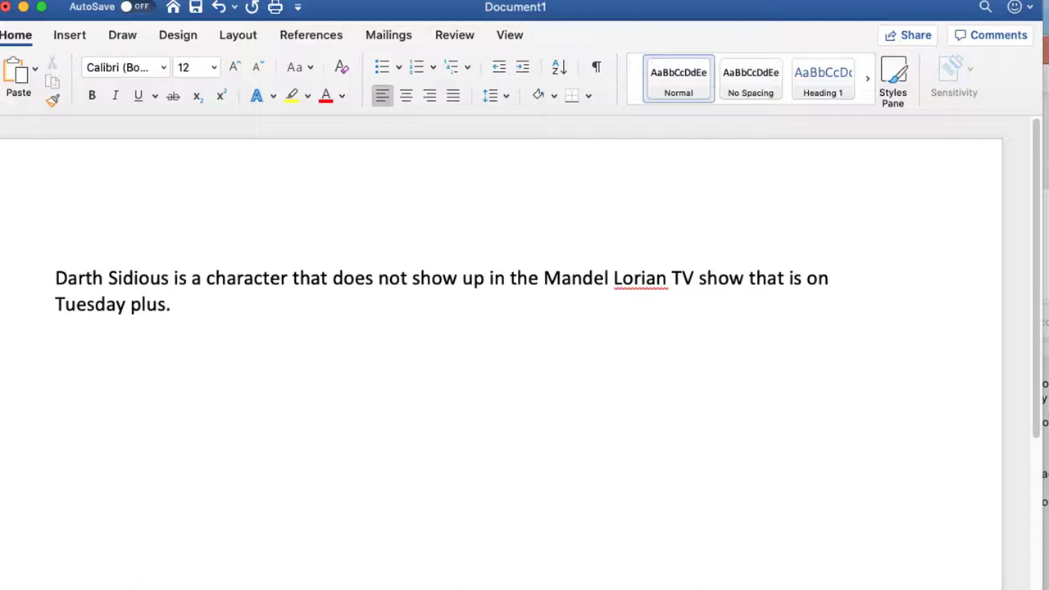
{"action": "type", "text": "It's like Mandalorian"}
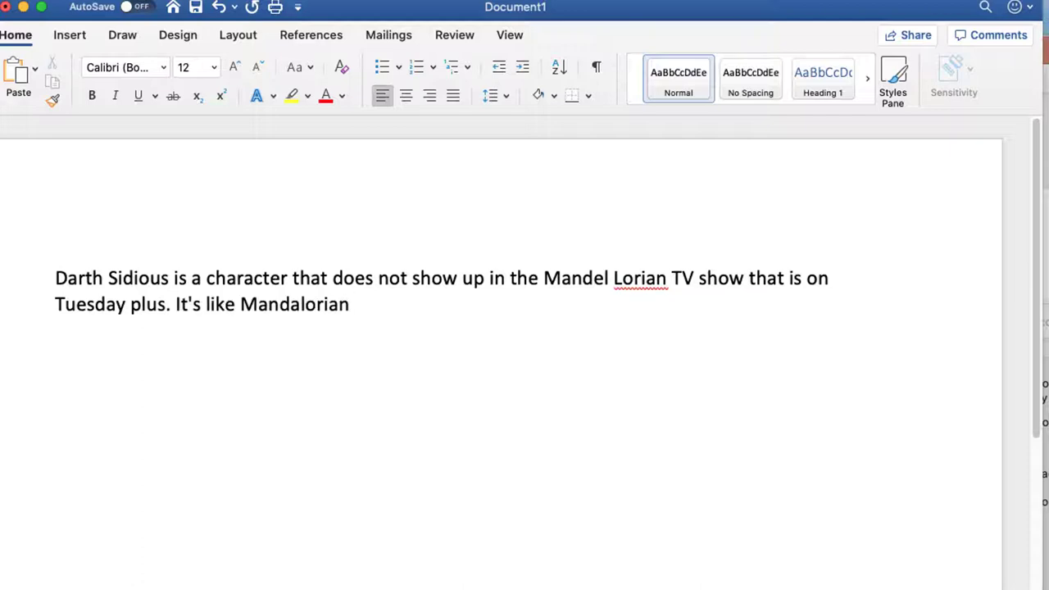
{"action": "key", "text": "super+z"}
{"action": "key", "text": "super+z"}
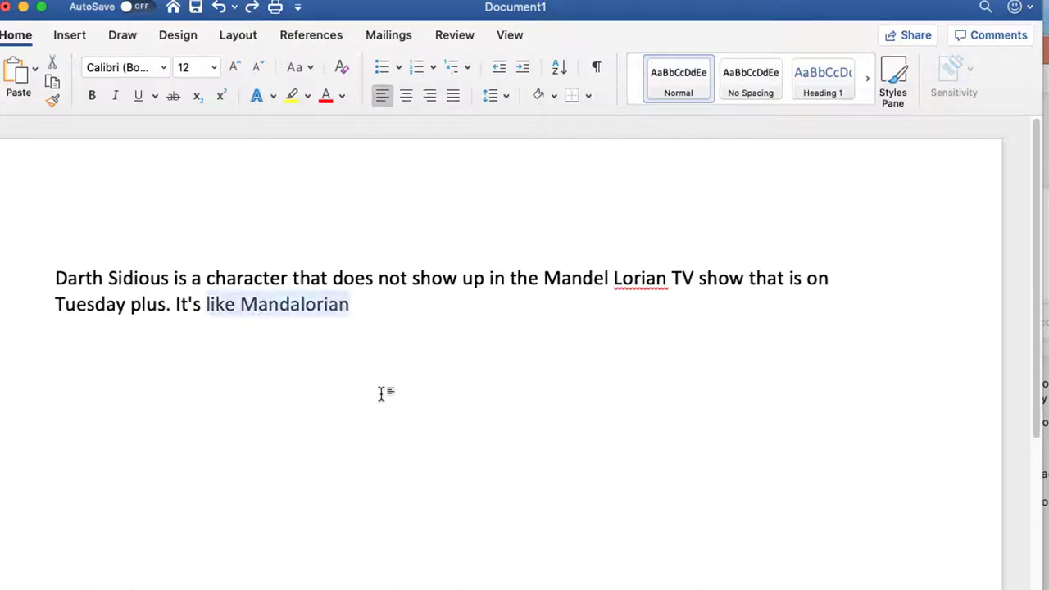
Delete the words 'like Mandalorian' and 'It's' from the end of the text.
{"action": "key", "text": "BackSpace"}
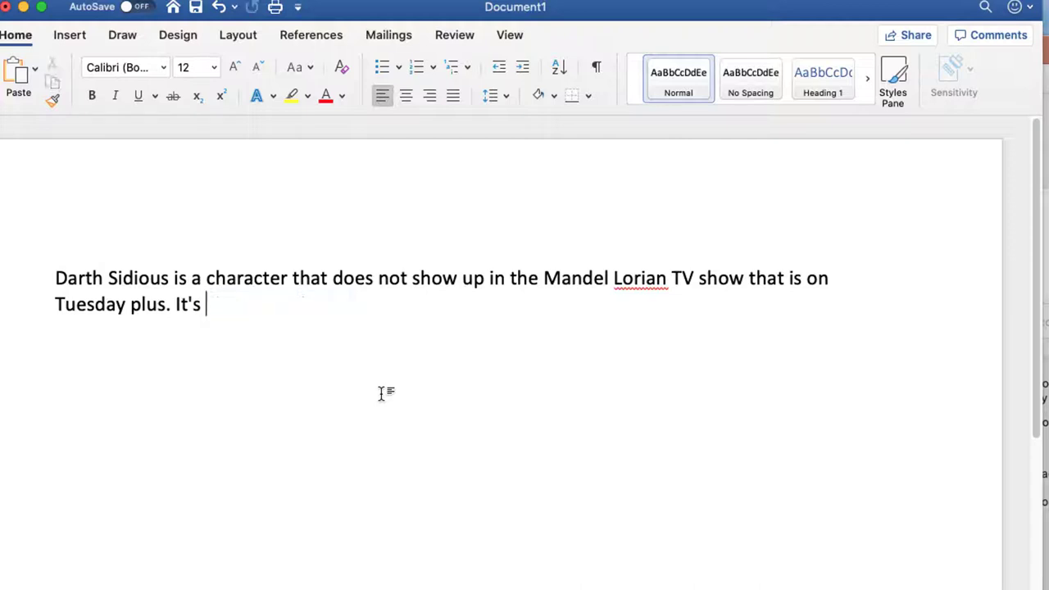
{"action": "key", "text": "alt+shift+Left"}
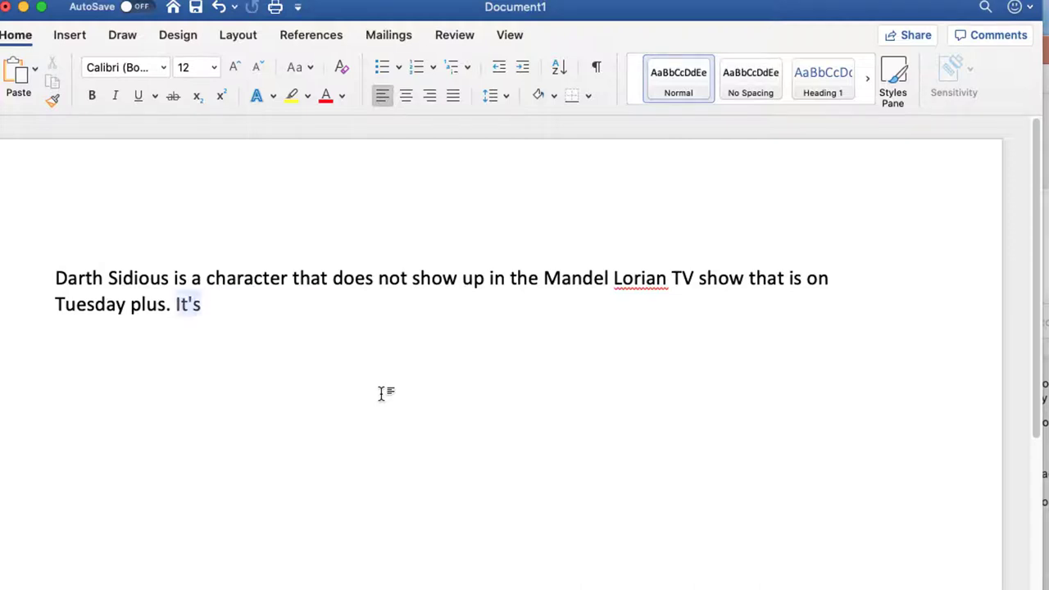
{"action": "key", "text": "BackSpace"}
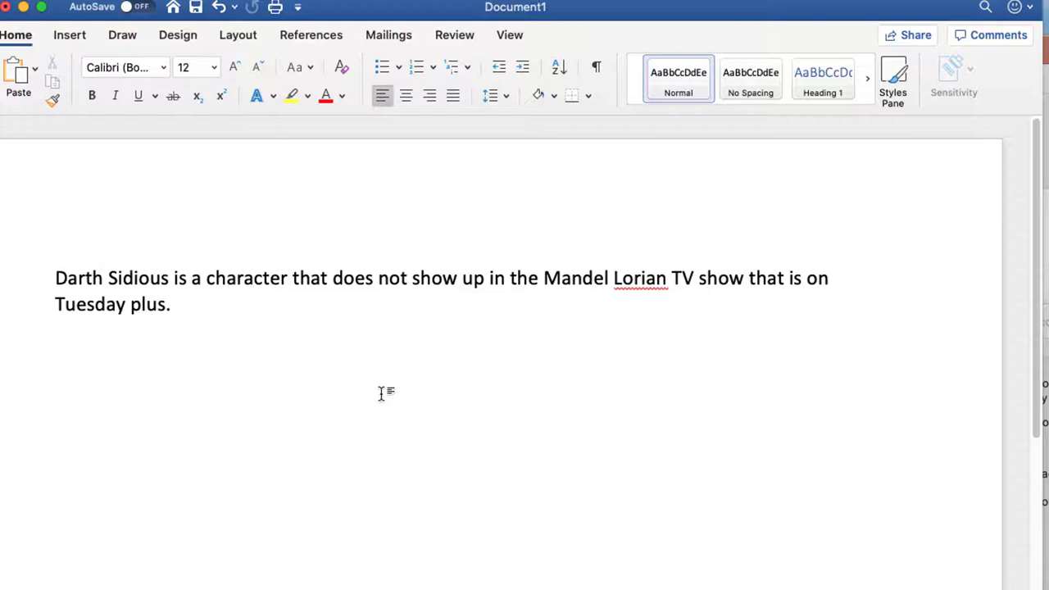
Replace the misheard 'Mandel Lorian' with 'mandalorian' and move the insertion point beside Disney +.
{"action": "key", "text": "alt+Left"}
{"action": "key", "text": "alt+Left"}
{"action": "key", "text": "alt+Left"}
{"action": "key", "text": "alt+Left"}
{"action": "key", "text": "alt+Left"}
{"action": "key", "text": "alt+Left"}
{"action": "key", "text": "alt+Left"}
{"action": "key", "text": "shift+alt+Left"}
{"action": "key", "text": "shift+alt+Left"}
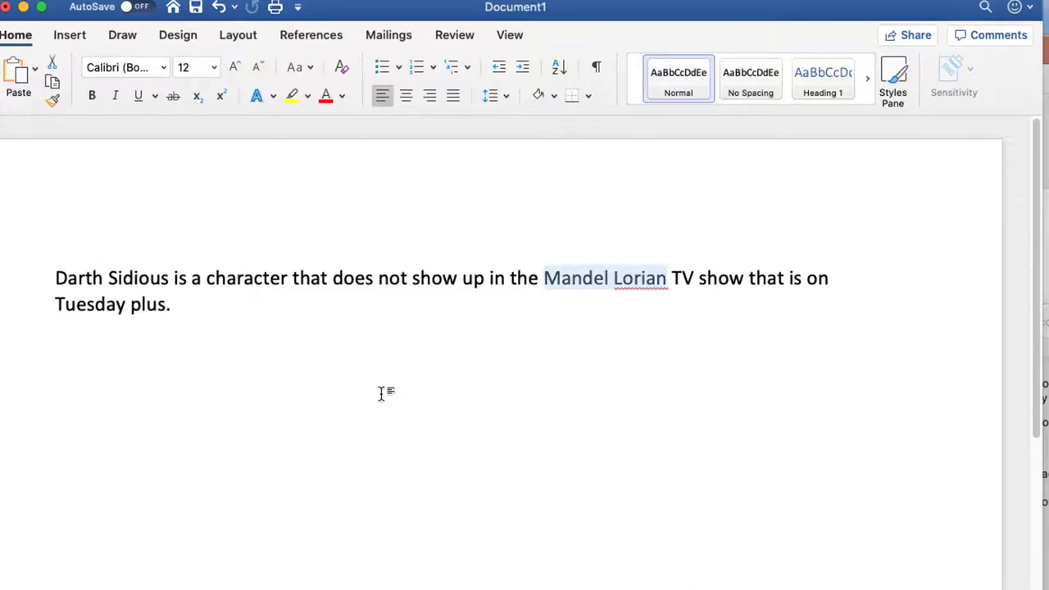
{"action": "type", "text": "mandalorian"}
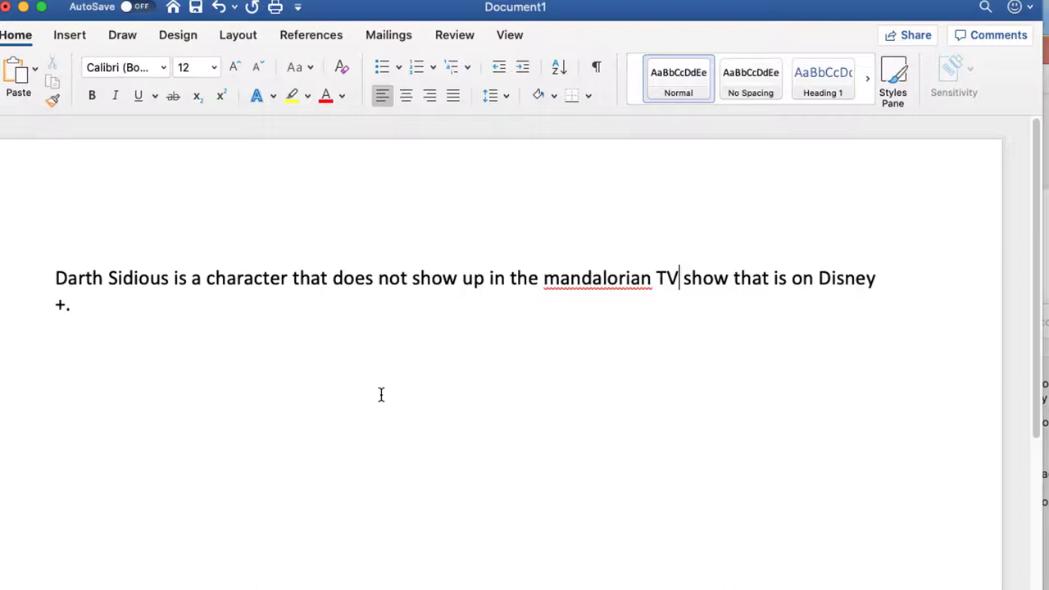
{"action": "left_click", "coordinate": [118, 303]}
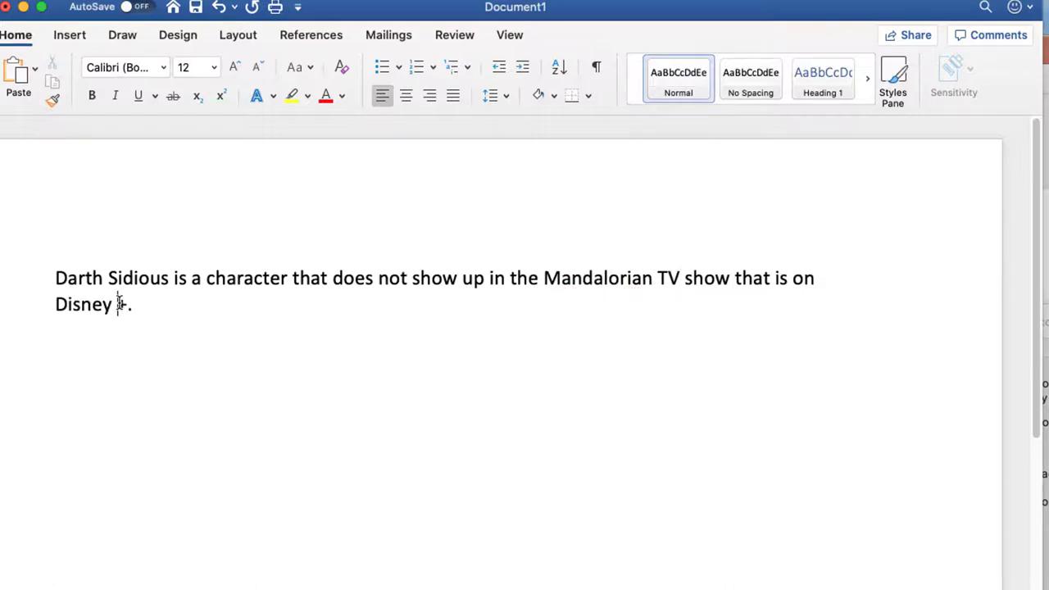
{"action": "left_click", "coordinate": [165, 310]}
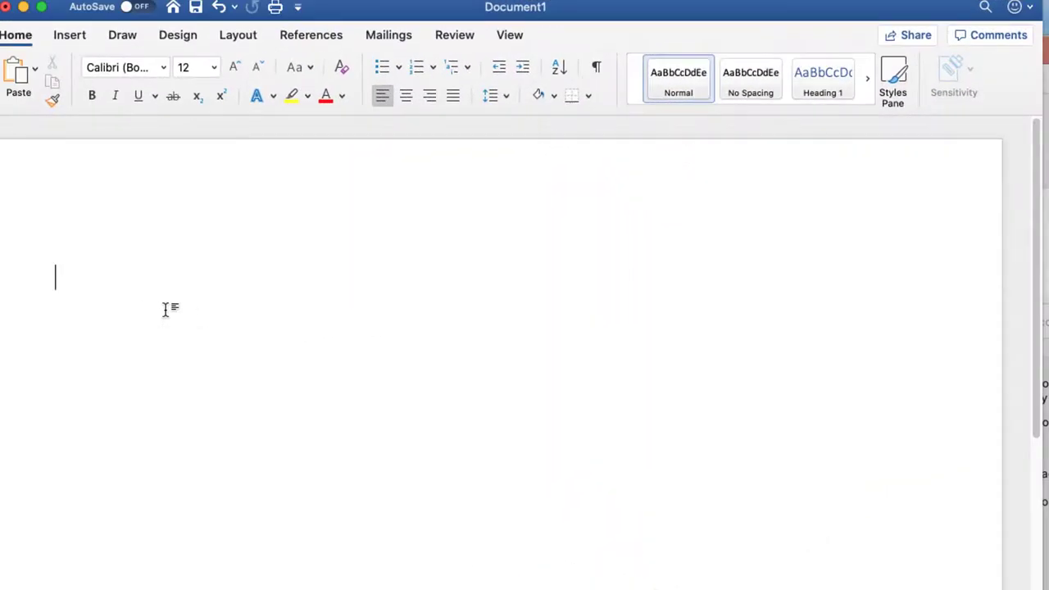
Dictate the here/there/their homophone sentences and replace 'heart' with 'hat.'.
{"action": "type", "text": "I want you to stand here"}
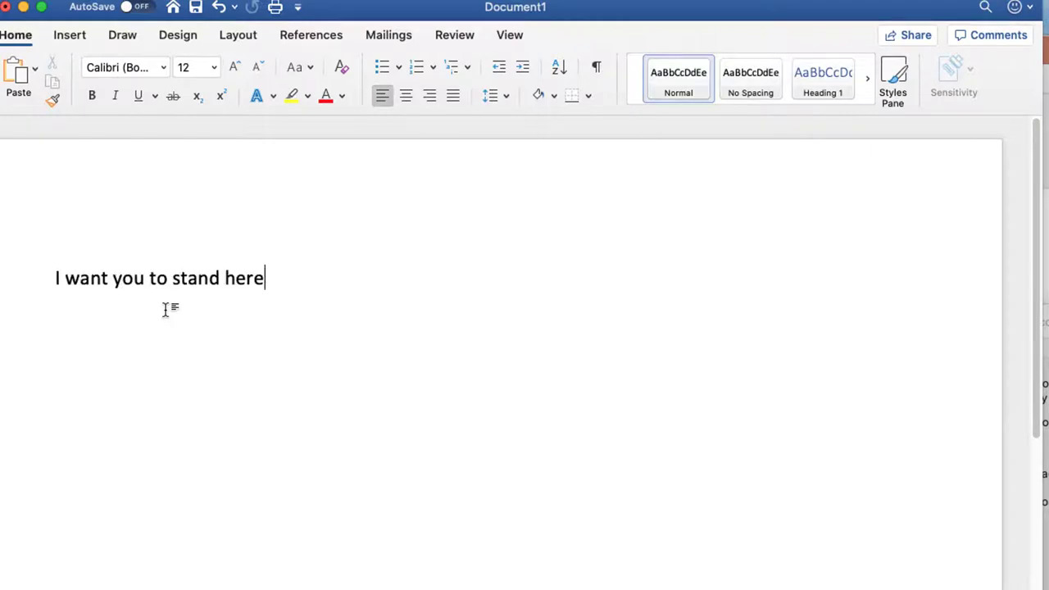
{"action": "type", "text": " while I go over there"}
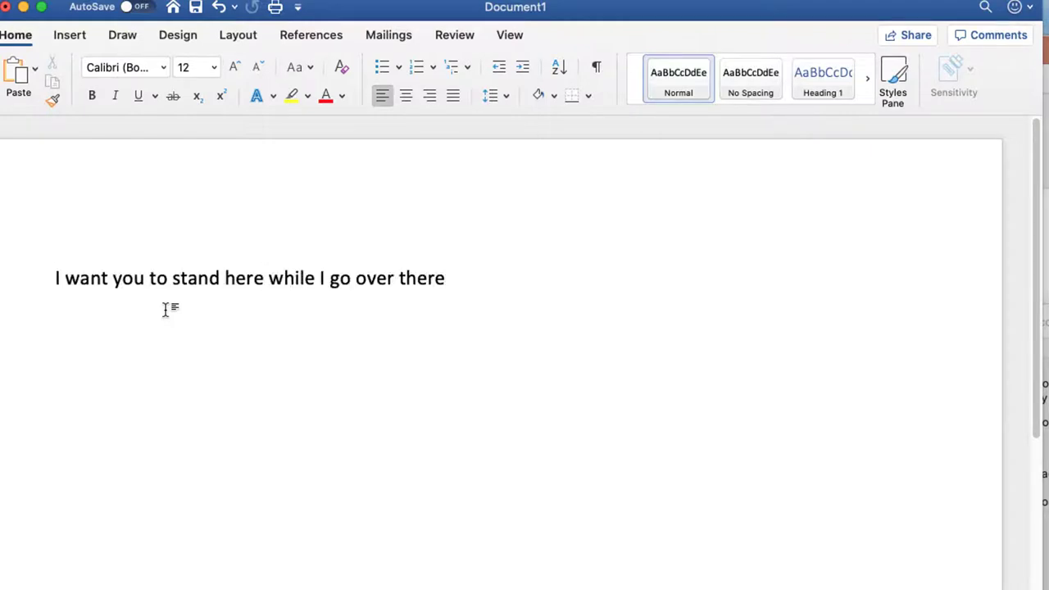
{"action": "type", "text": "."}
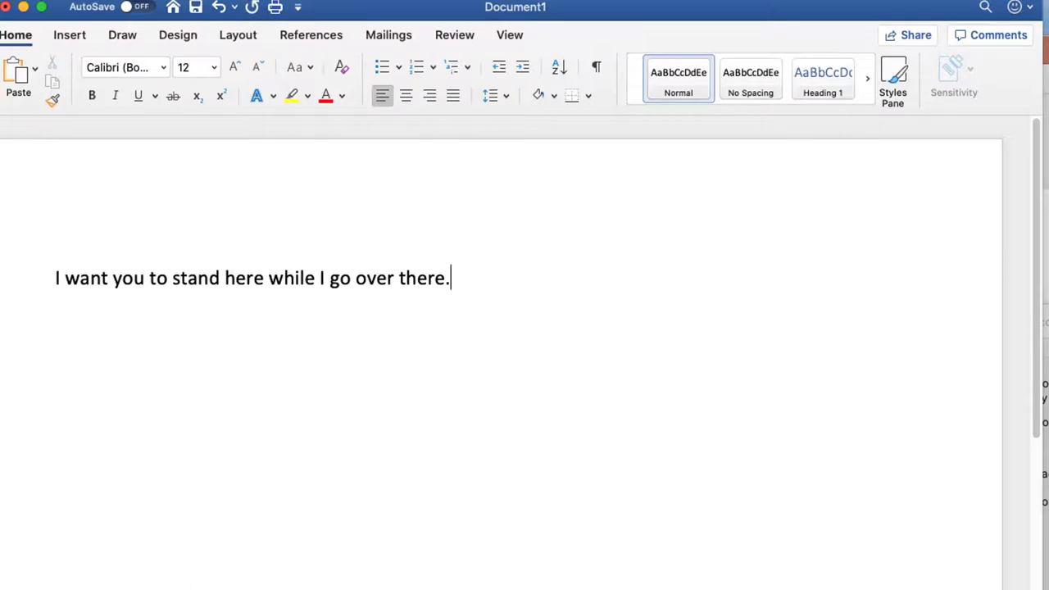
{"action": "type", "text": " Their books are on the counter"}
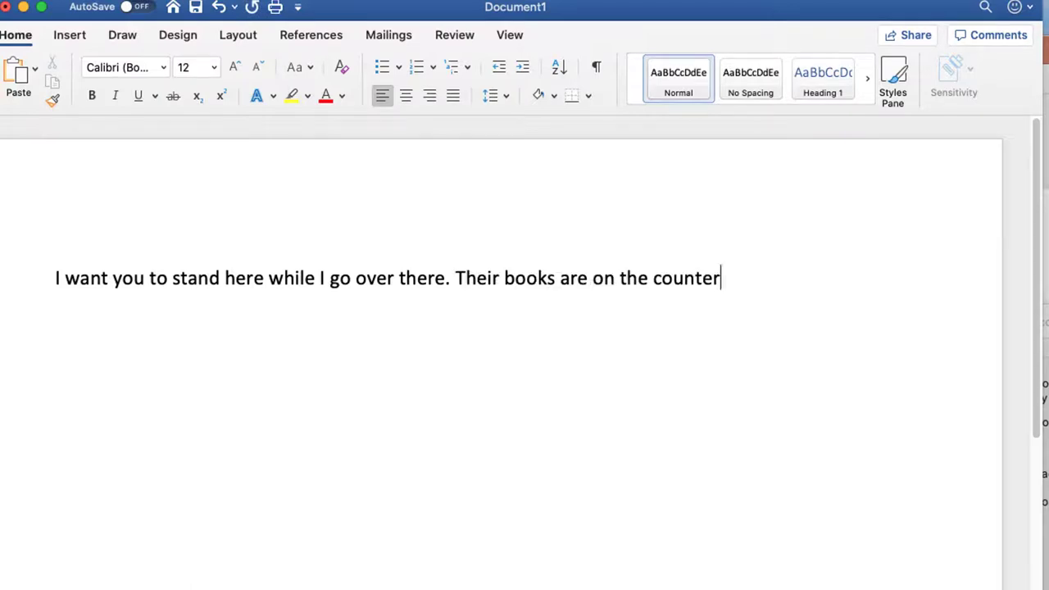
{"action": "type", "text": ". There is a hole in my heart"}
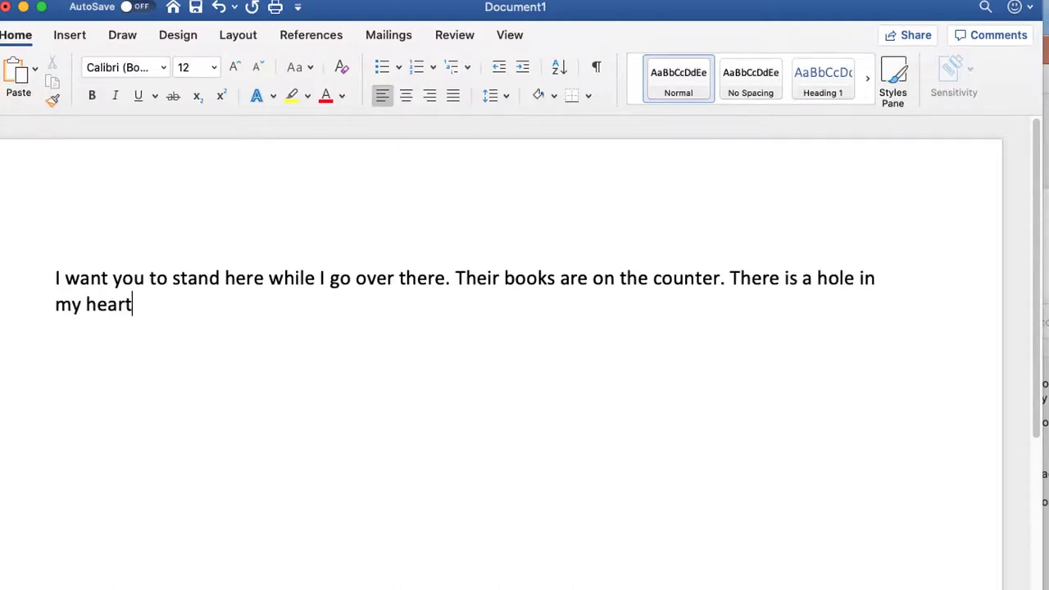
{"action": "key", "text": "alt+shift+Left"}
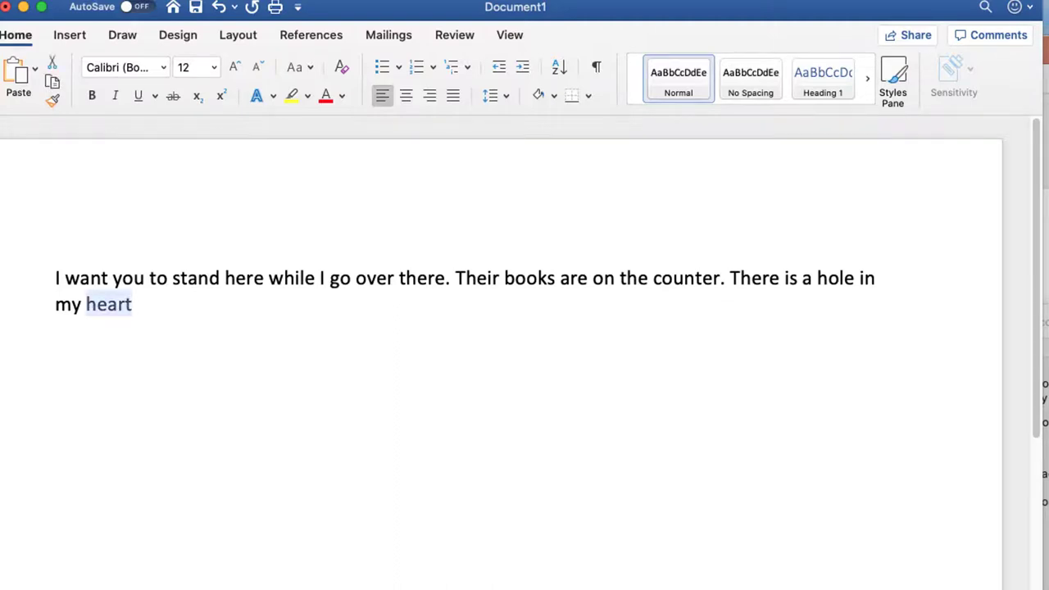
{"action": "type", "text": "hat"}
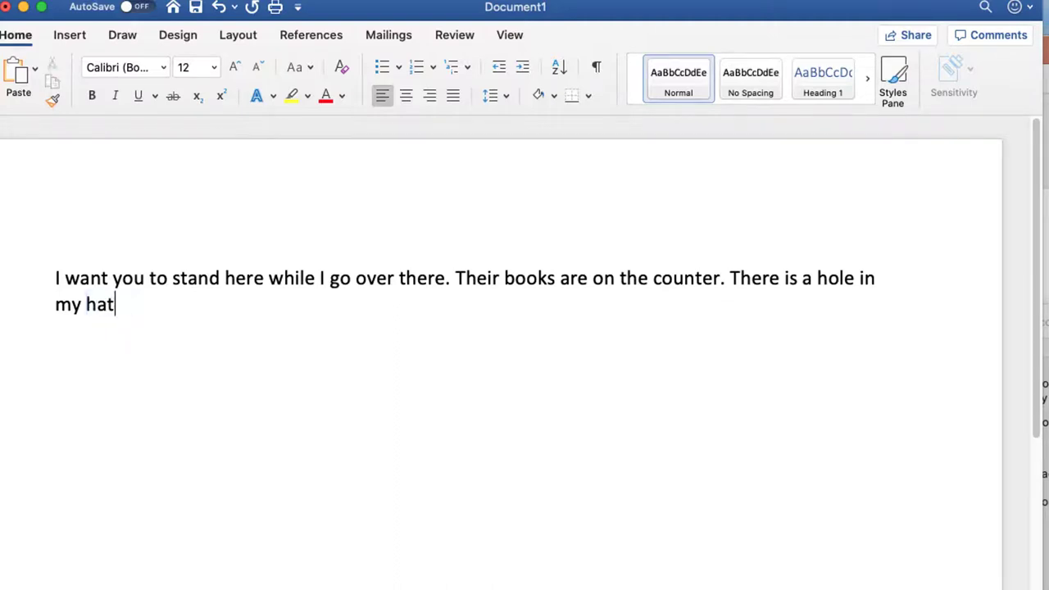
{"action": "type", "text": "."}
Add the whole-numbers, window-pain and 'Do you know where you're going' sentences, then undo the last one.
{"action": "type", "text": "These are whole numbers, and these are fractions"}
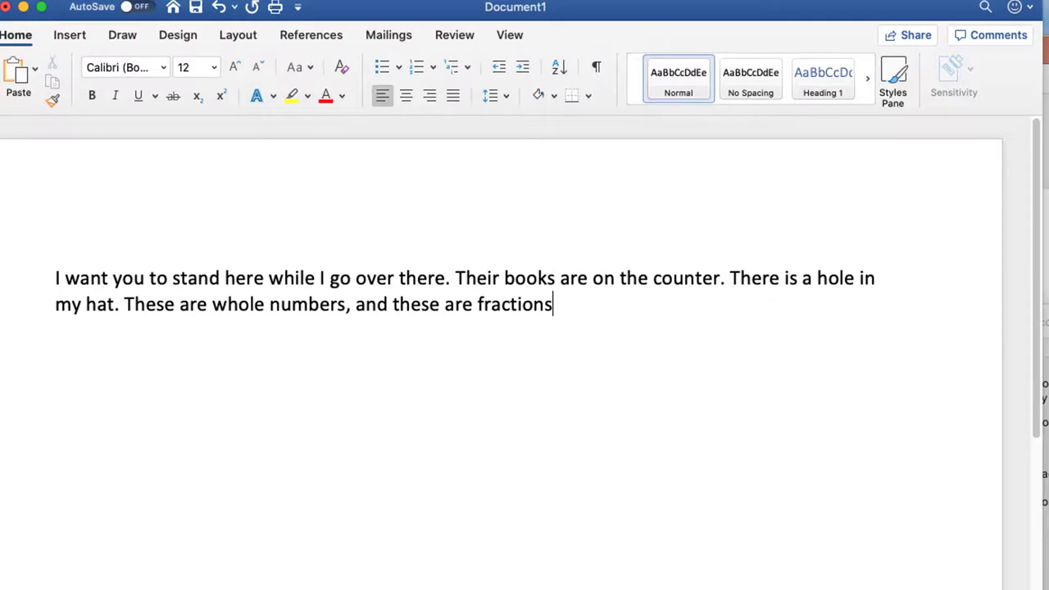
{"action": "type", "text": "."}
{"action": "type", "text": "The do was on the window pain in the morning."}
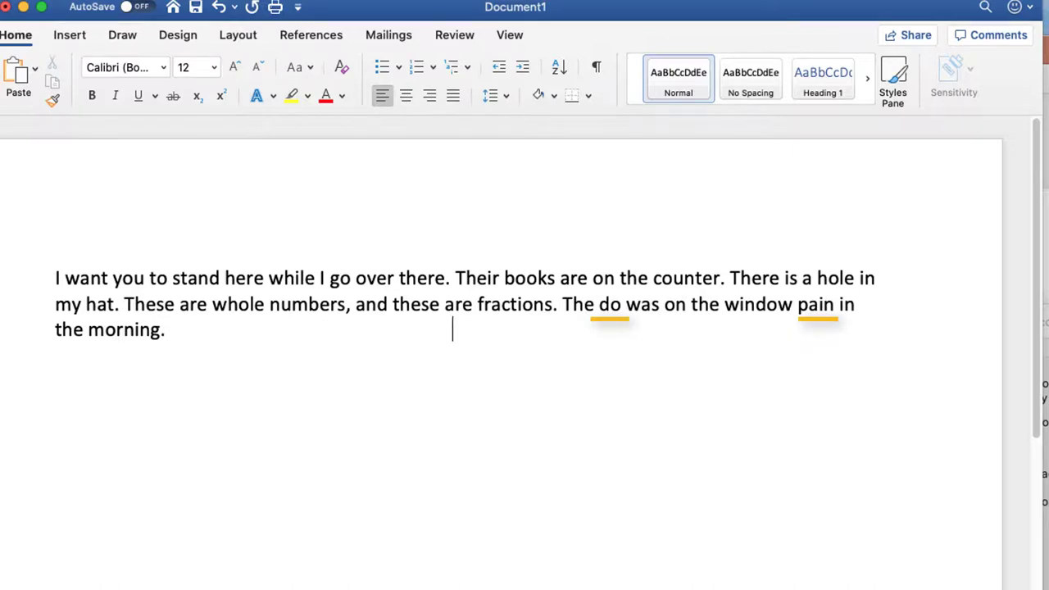
{"action": "type", "text": "Do you know where you’re going."}
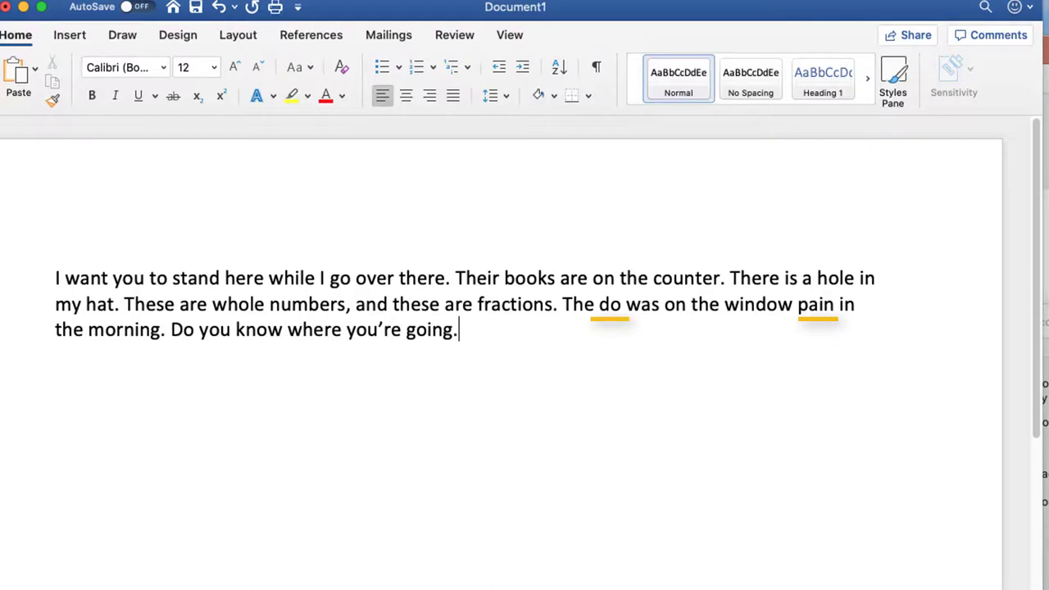
{"action": "key", "text": "super+z"}
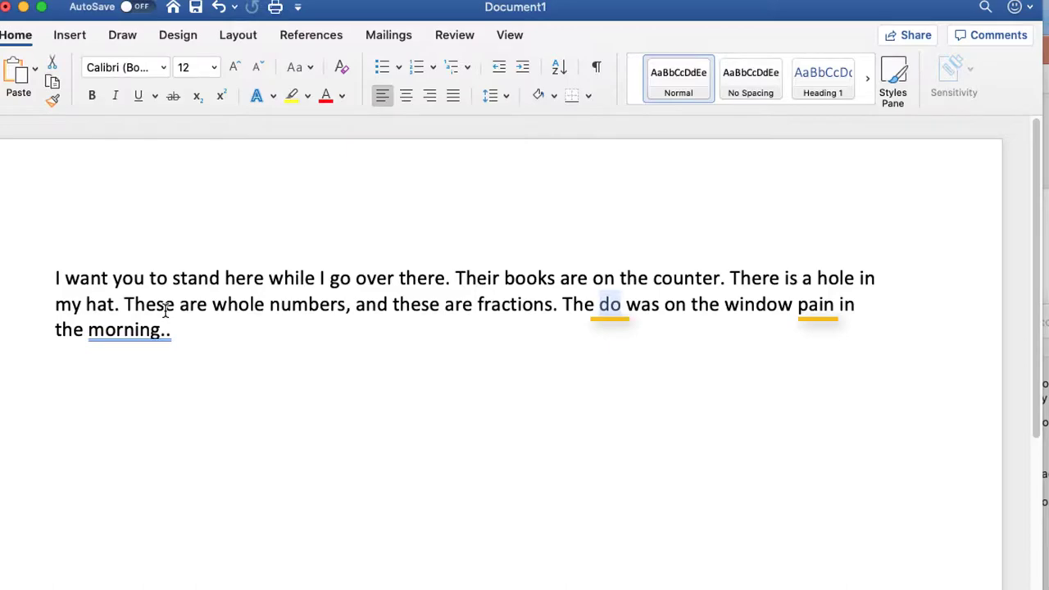
View alternative spellings for 'do', keep it unchanged, and place the cursor after 'morning..'.
{"action": "key", "text": "ctrl+super+space"}
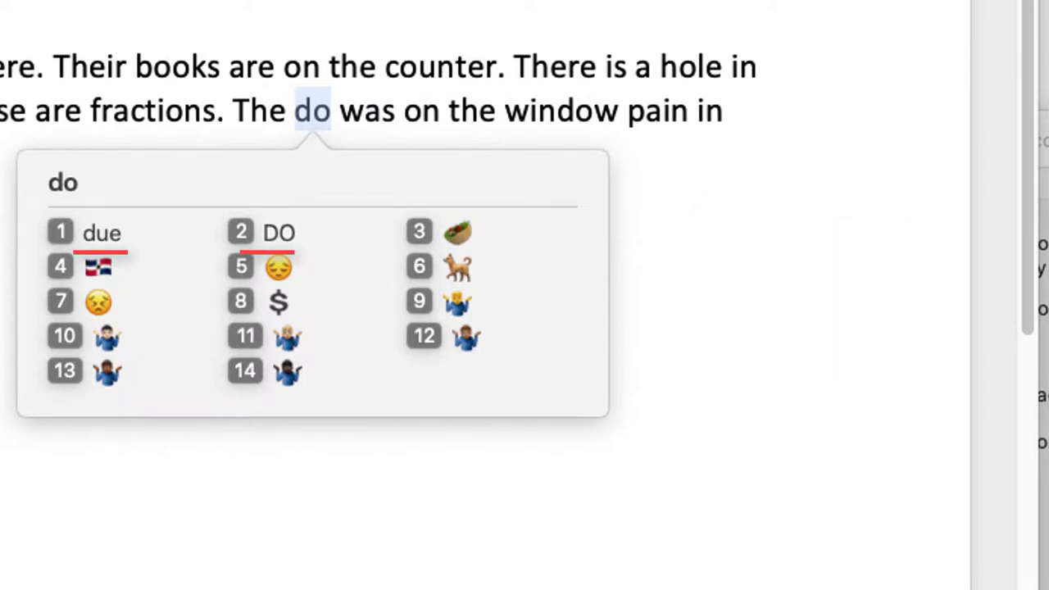
{"action": "key", "text": "Escape"}
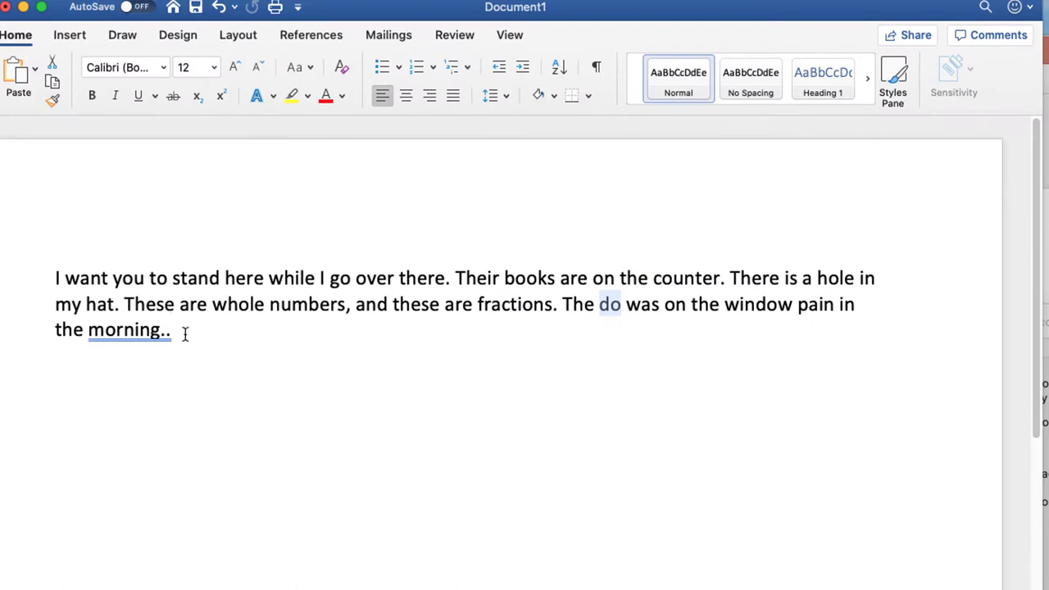
{"action": "left_click", "coordinate": [185, 334]}
Remove the extra period after 'morning' and start a new paragraph below.
{"action": "key", "text": "BackSpace"}
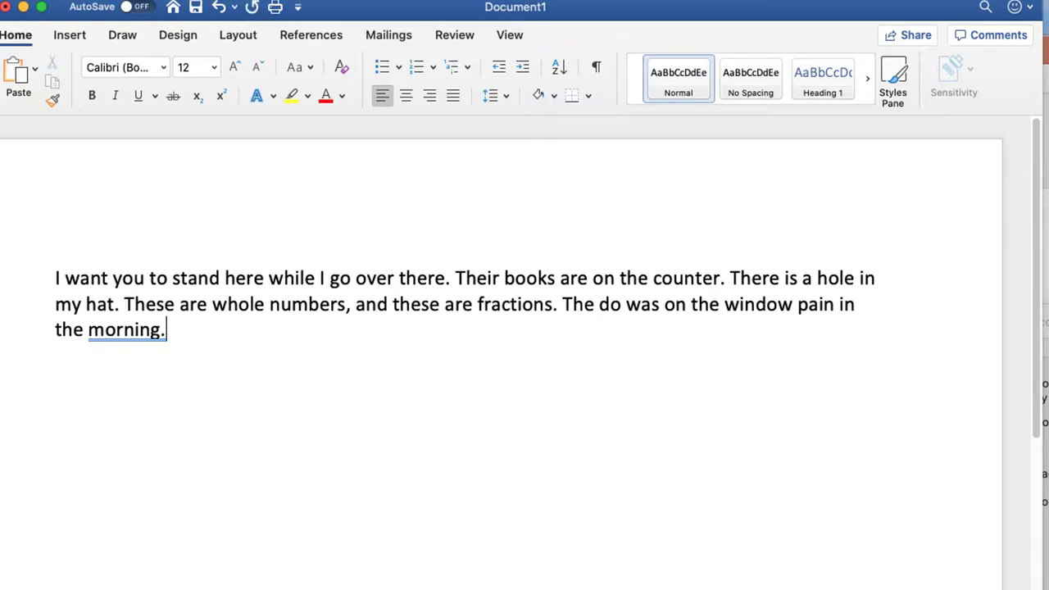
{"action": "key", "text": "Return"}
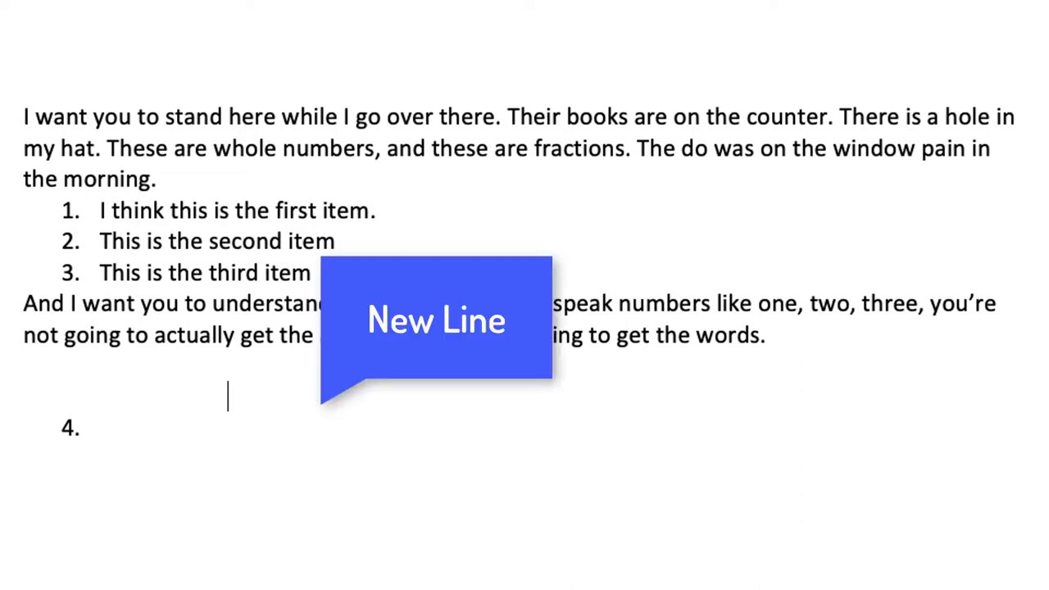
Place the insertion point on the empty line above list item 4.
{"action": "left_click", "coordinate": [1023, 397]}
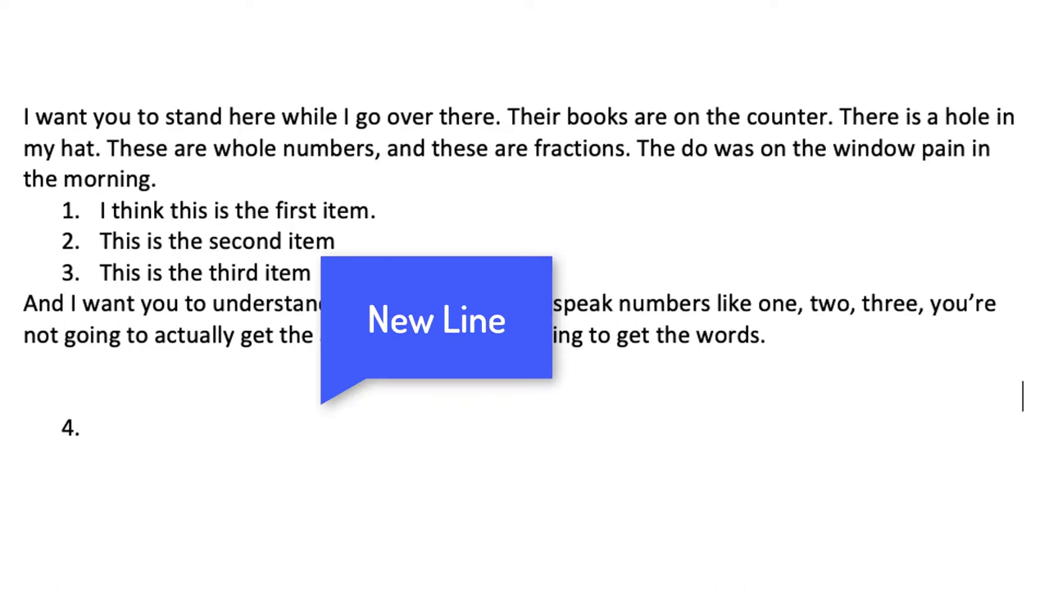